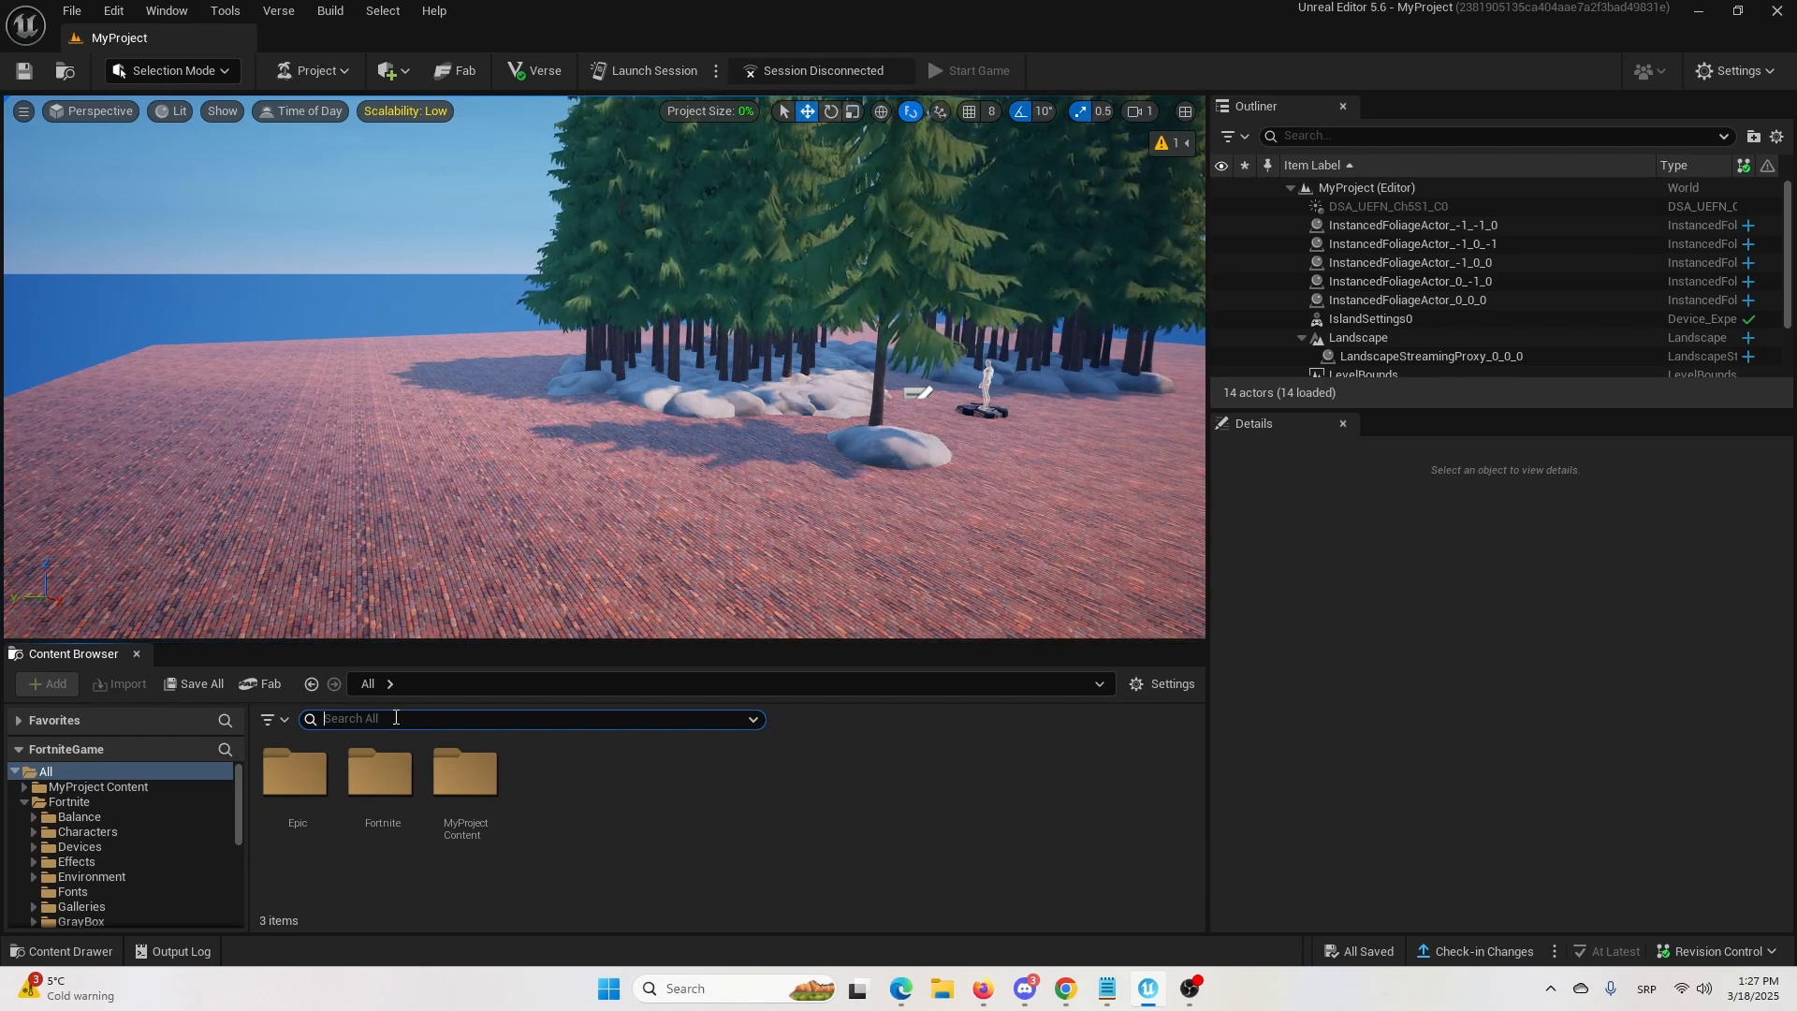
Search all content for "item spawner" and place an Item Spawner device on the brick ground in front of the trees.
{"action": "type", "text": "i"}
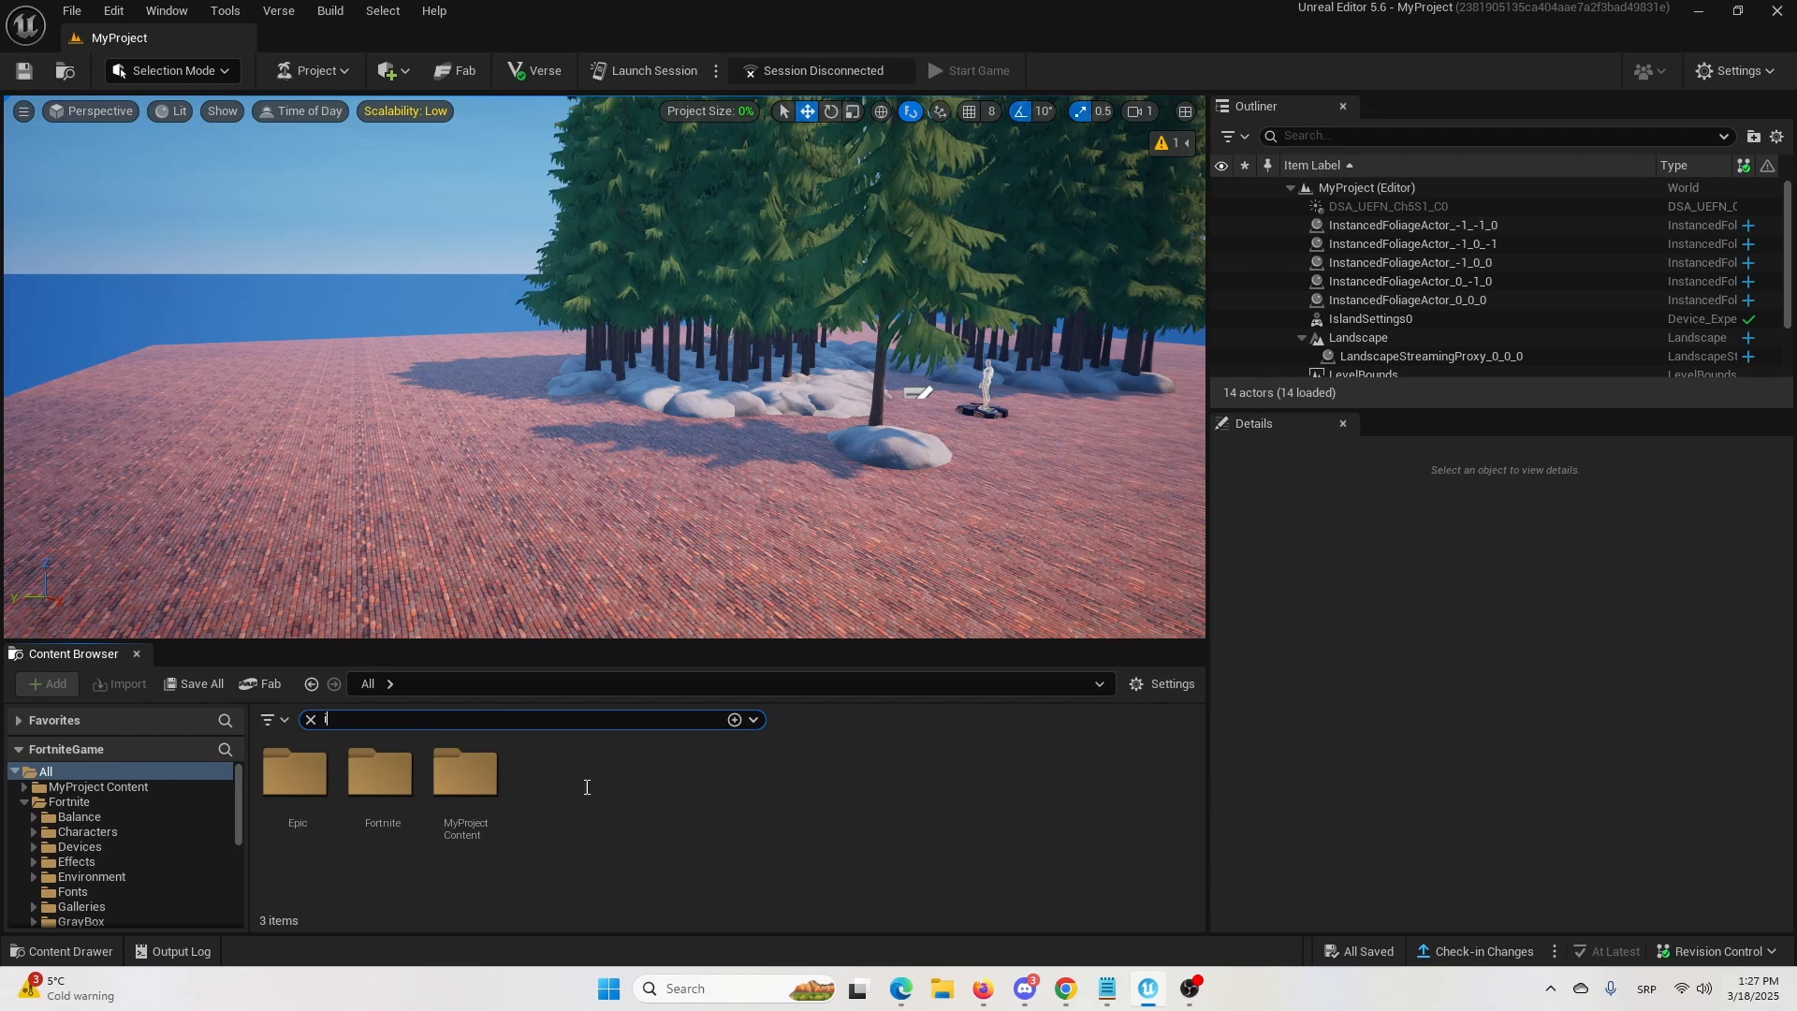
{"action": "type", "text": "tem s"}
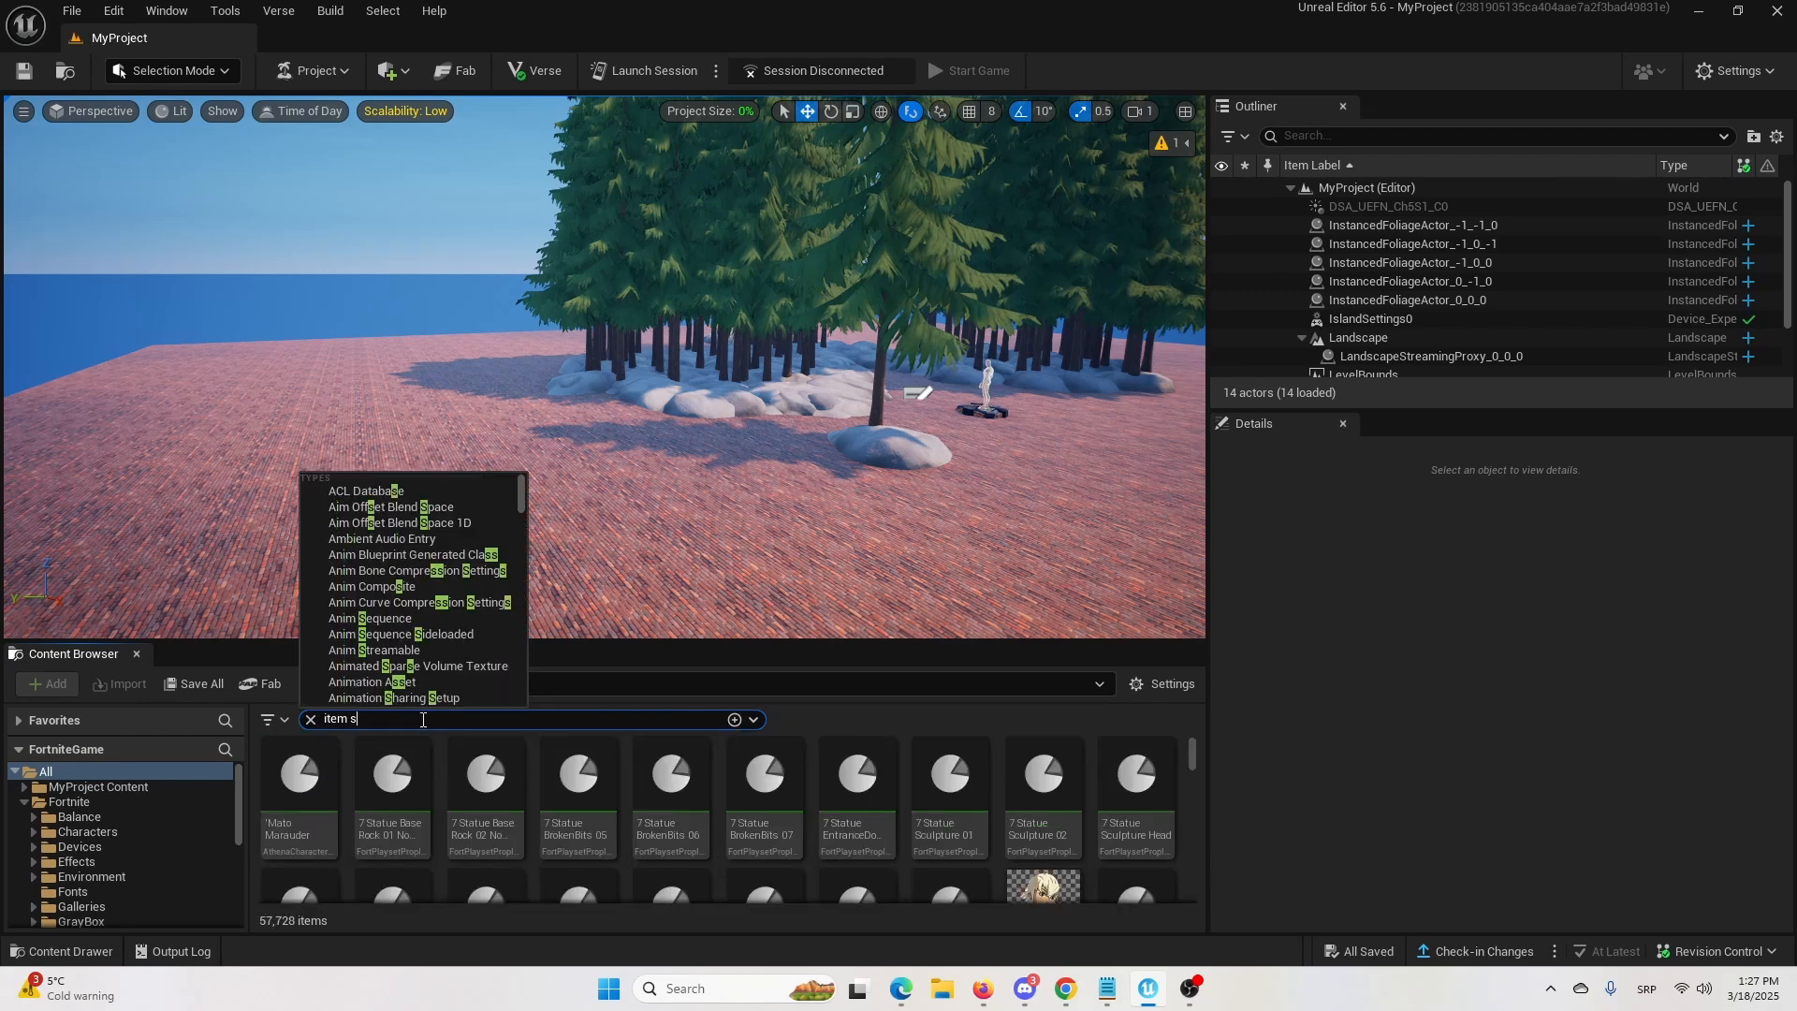
{"action": "type", "text": "pawner"}
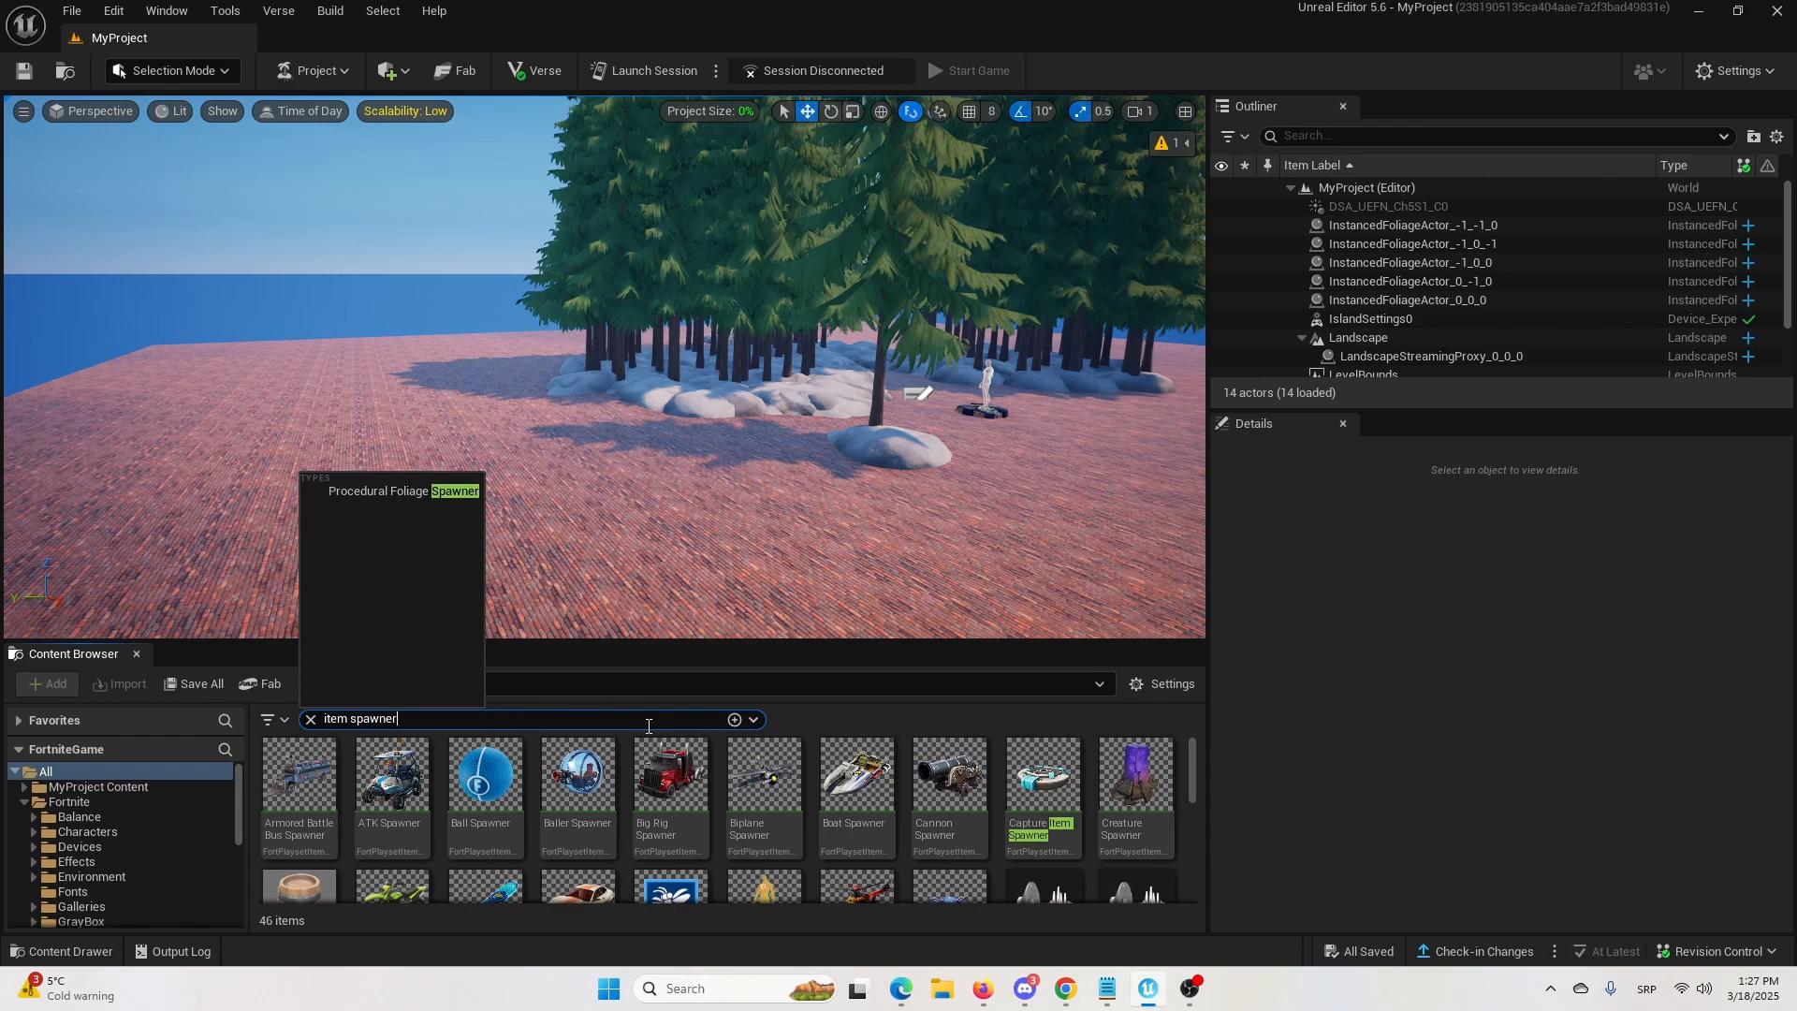
{"action": "left_click", "coordinate": [889, 709]}
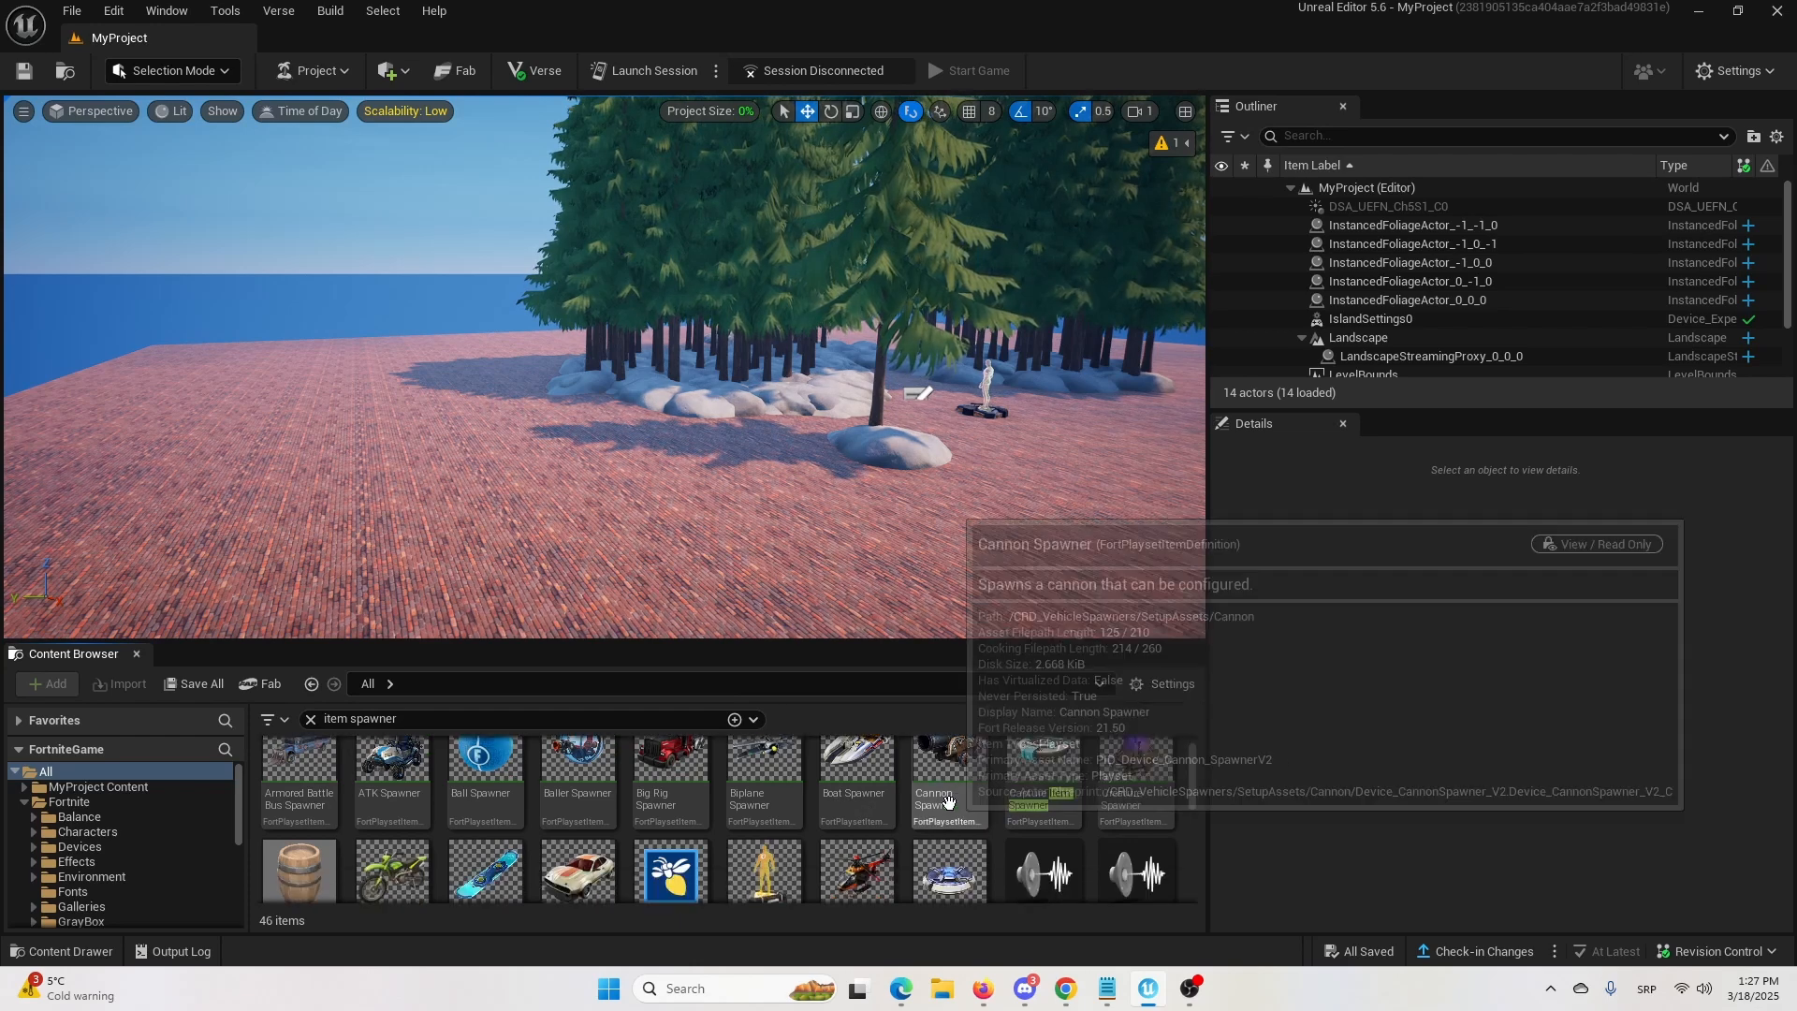
{"action": "scroll", "coordinate": [950, 823], "scroll_direction": "down", "scroll_amount": 2}
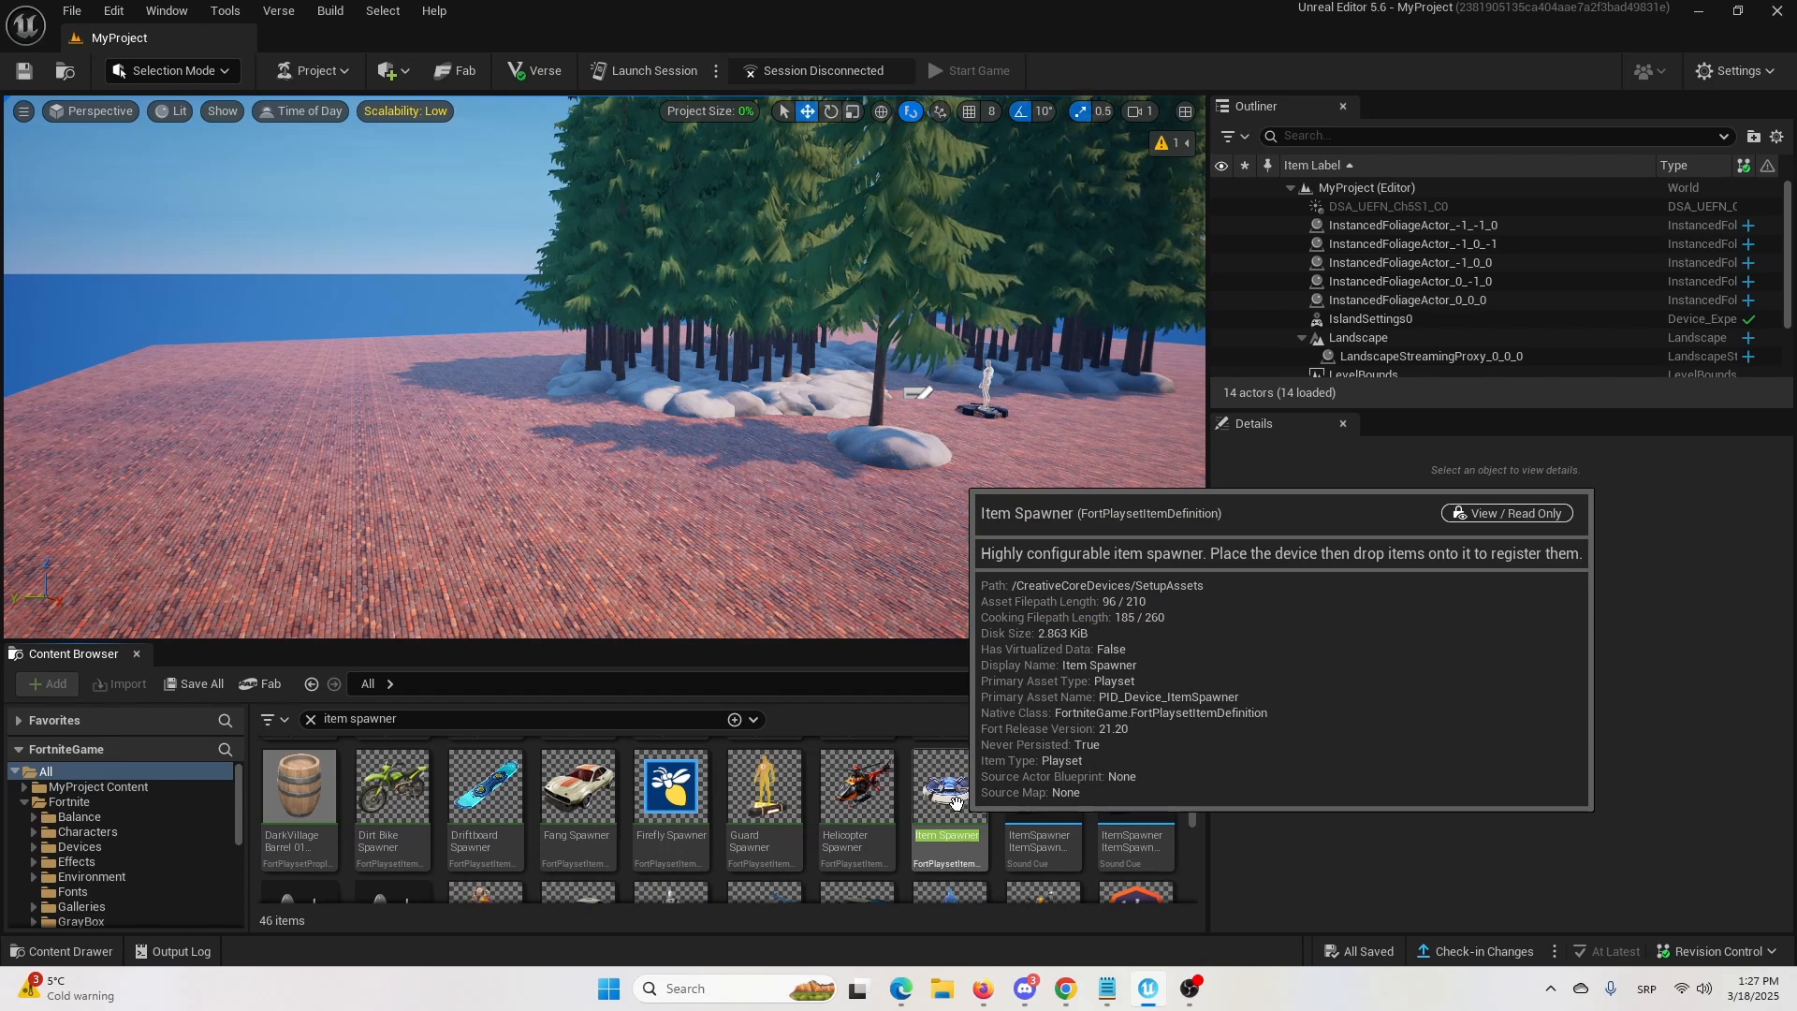
{"action": "left_click_drag", "start_coordinate": [954, 802], "coordinate": [574, 527]}
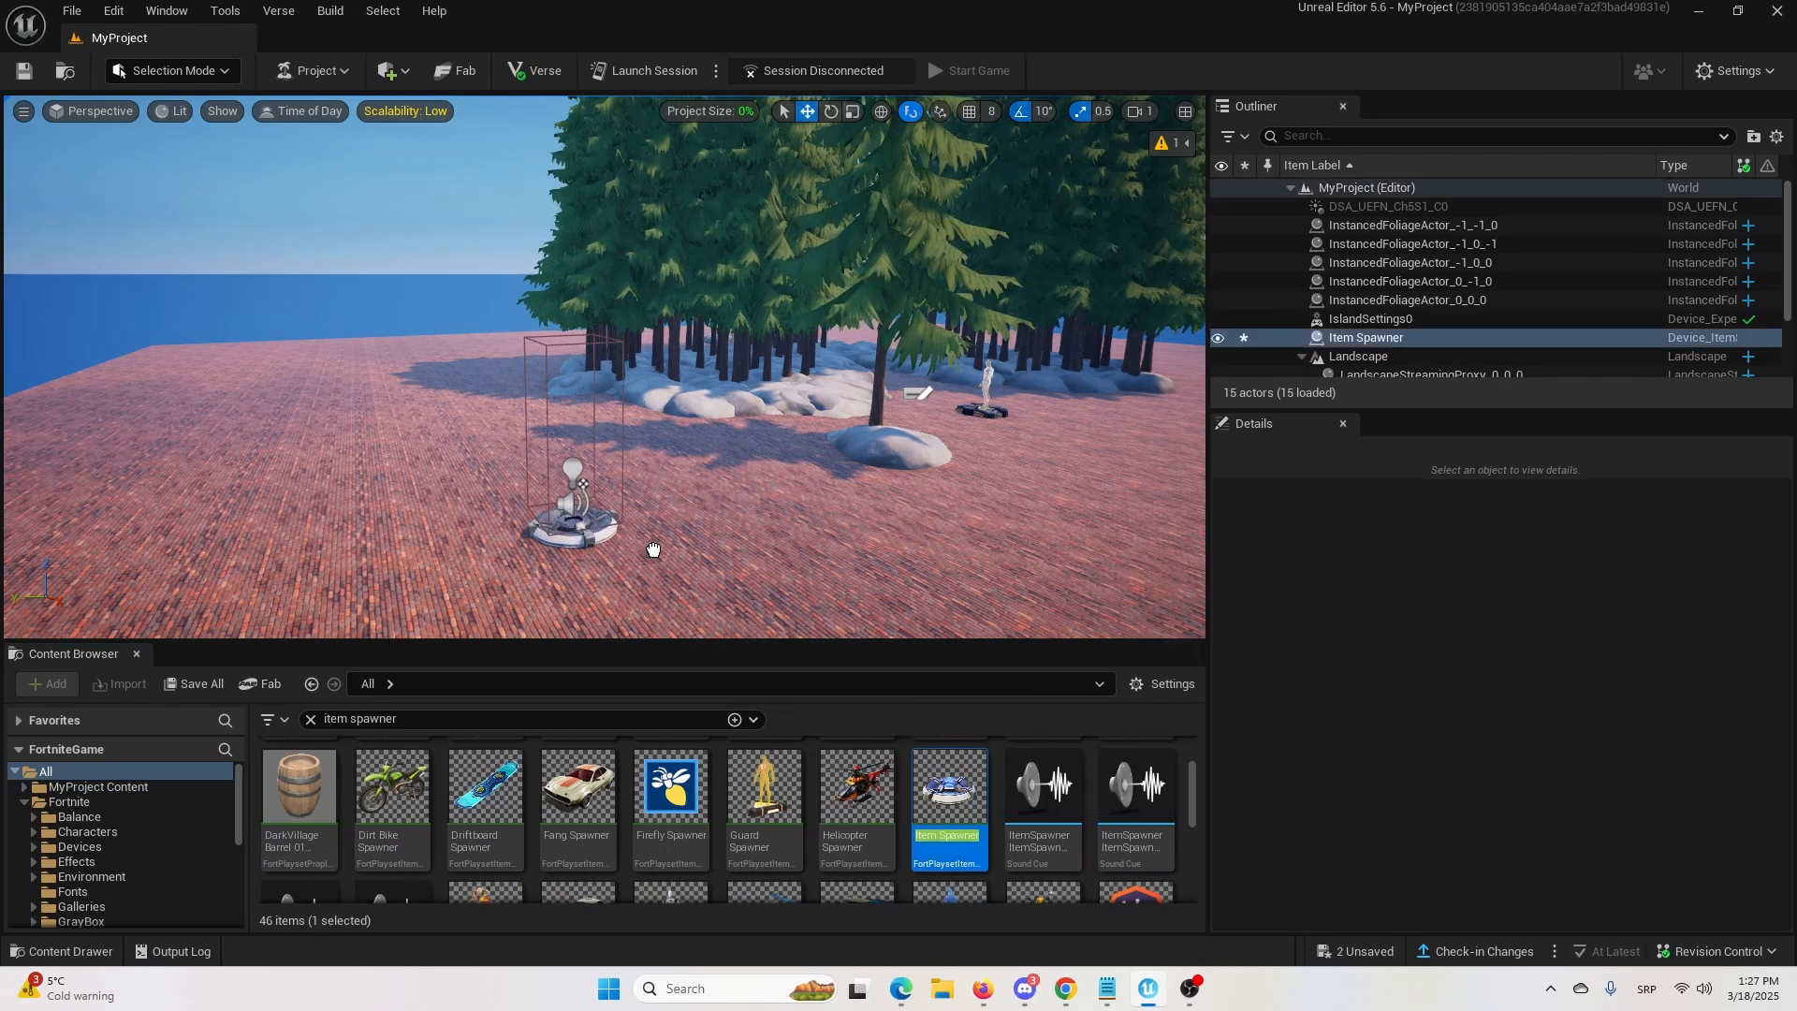
{"action": "left_click", "coordinate": [712, 492]}
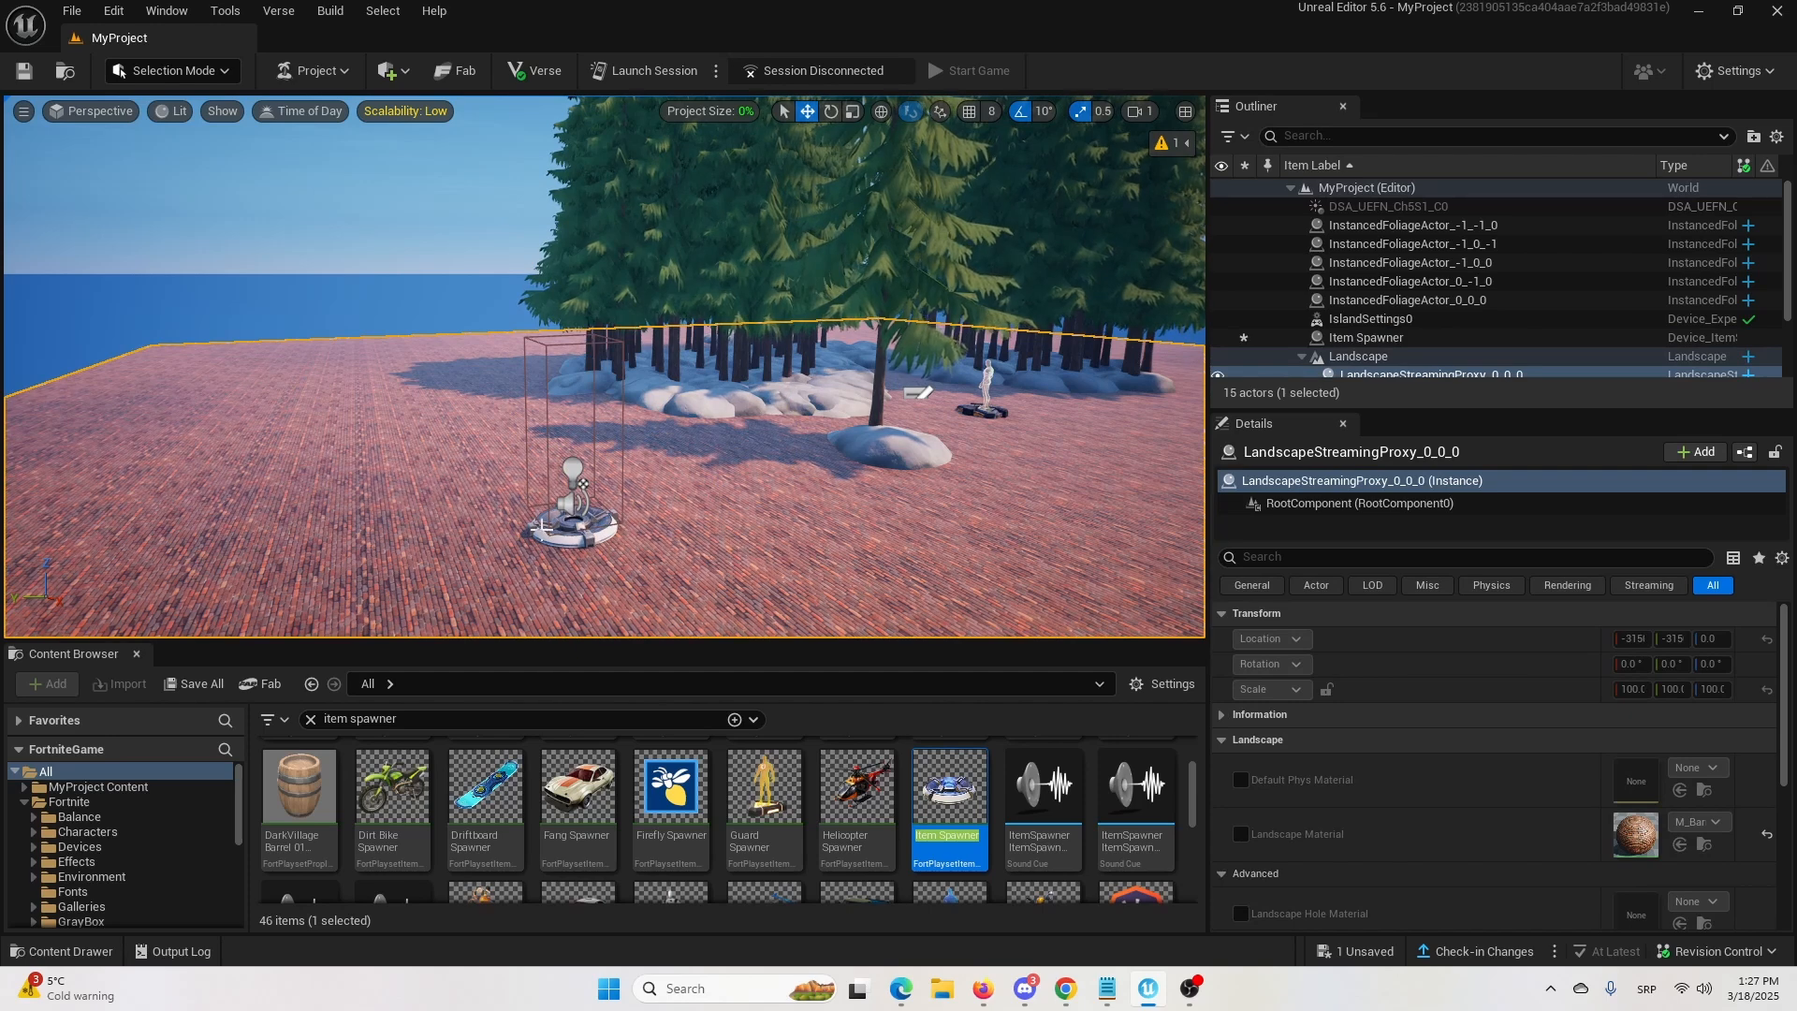
Add one entry to the Item Spawner's Item List and choose a rifle, found by searching "rifle", as its Pickup to Spawn.
{"action": "left_click", "coordinate": [547, 524]}
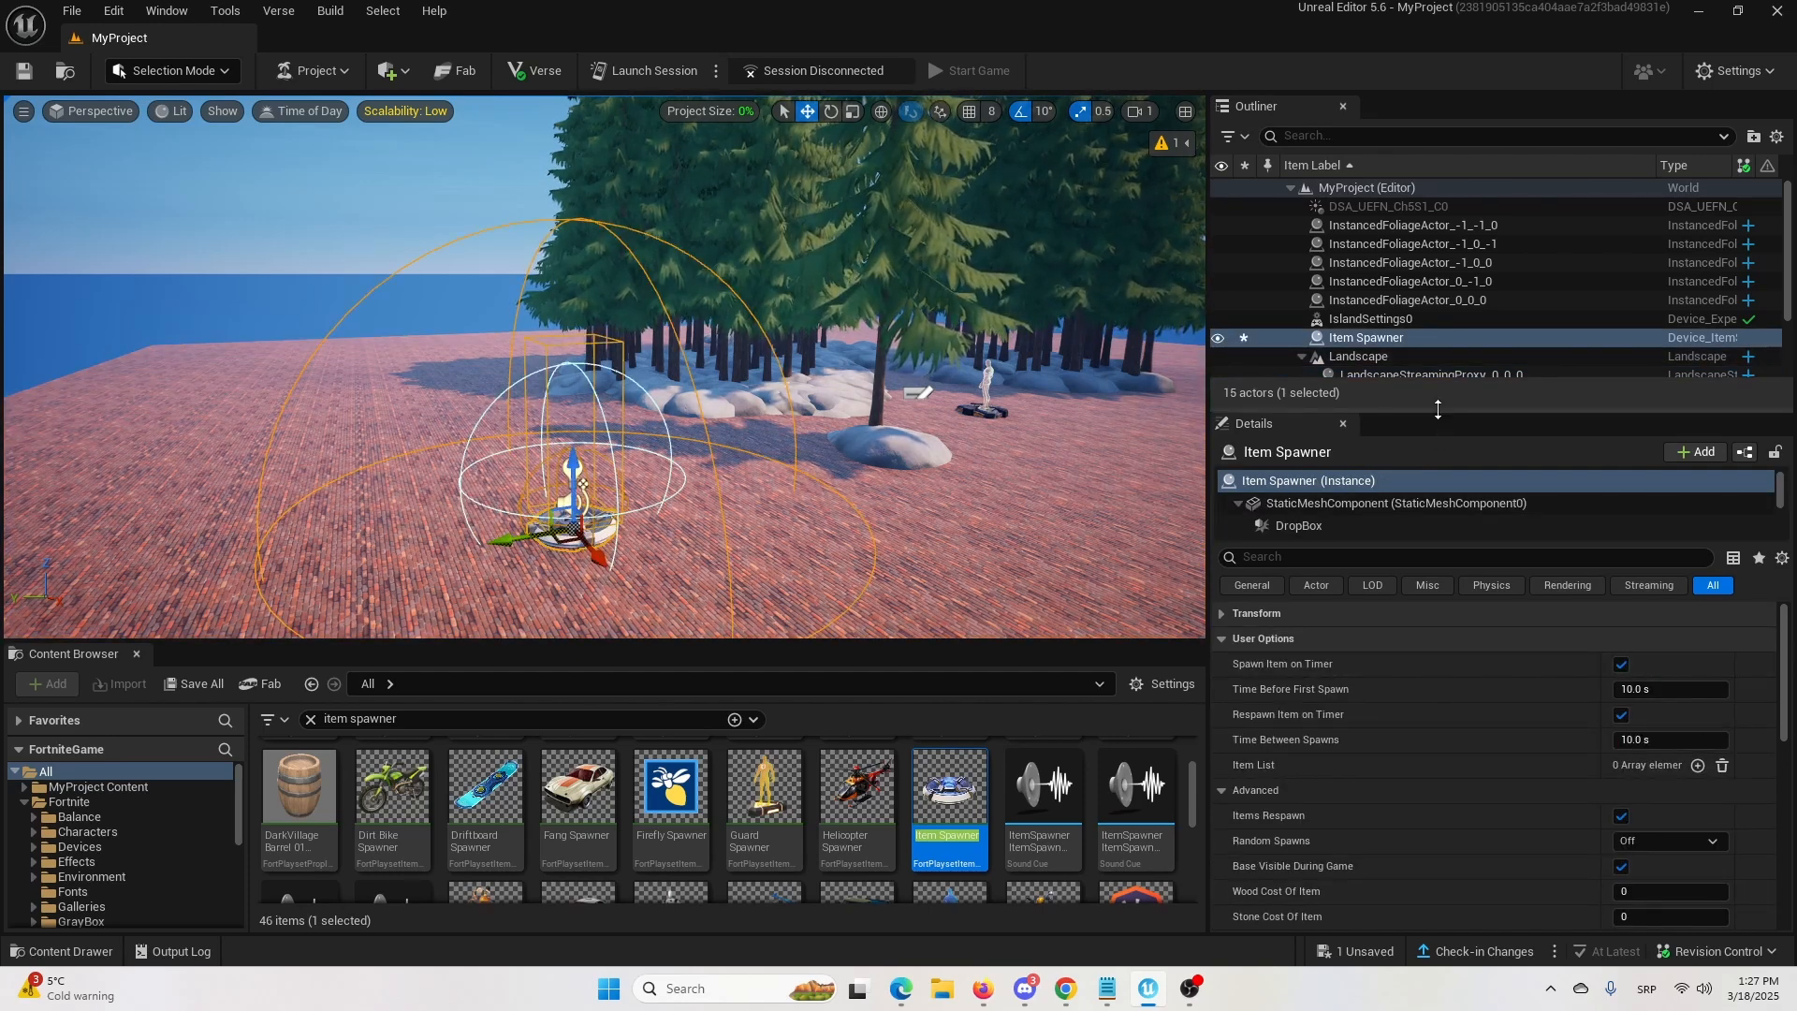
{"action": "left_click_drag", "start_coordinate": [1437, 410], "coordinate": [1442, 308]}
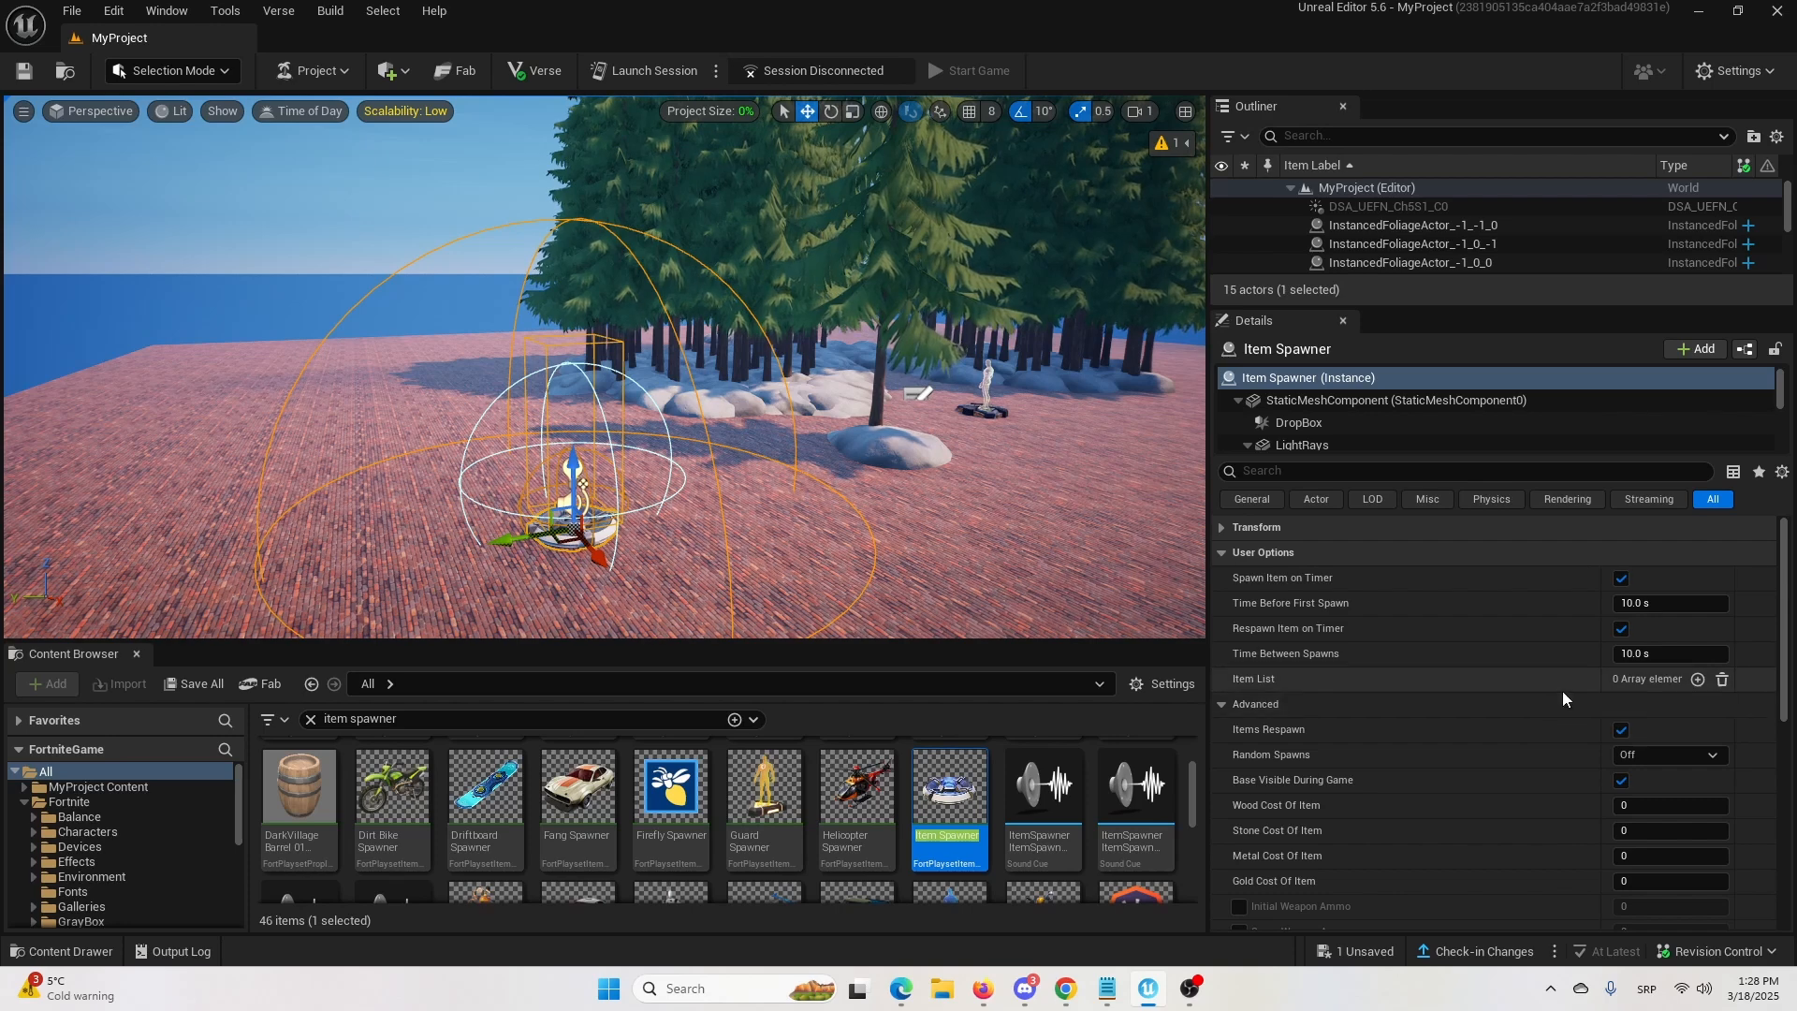
{"action": "left_click", "coordinate": [1698, 679]}
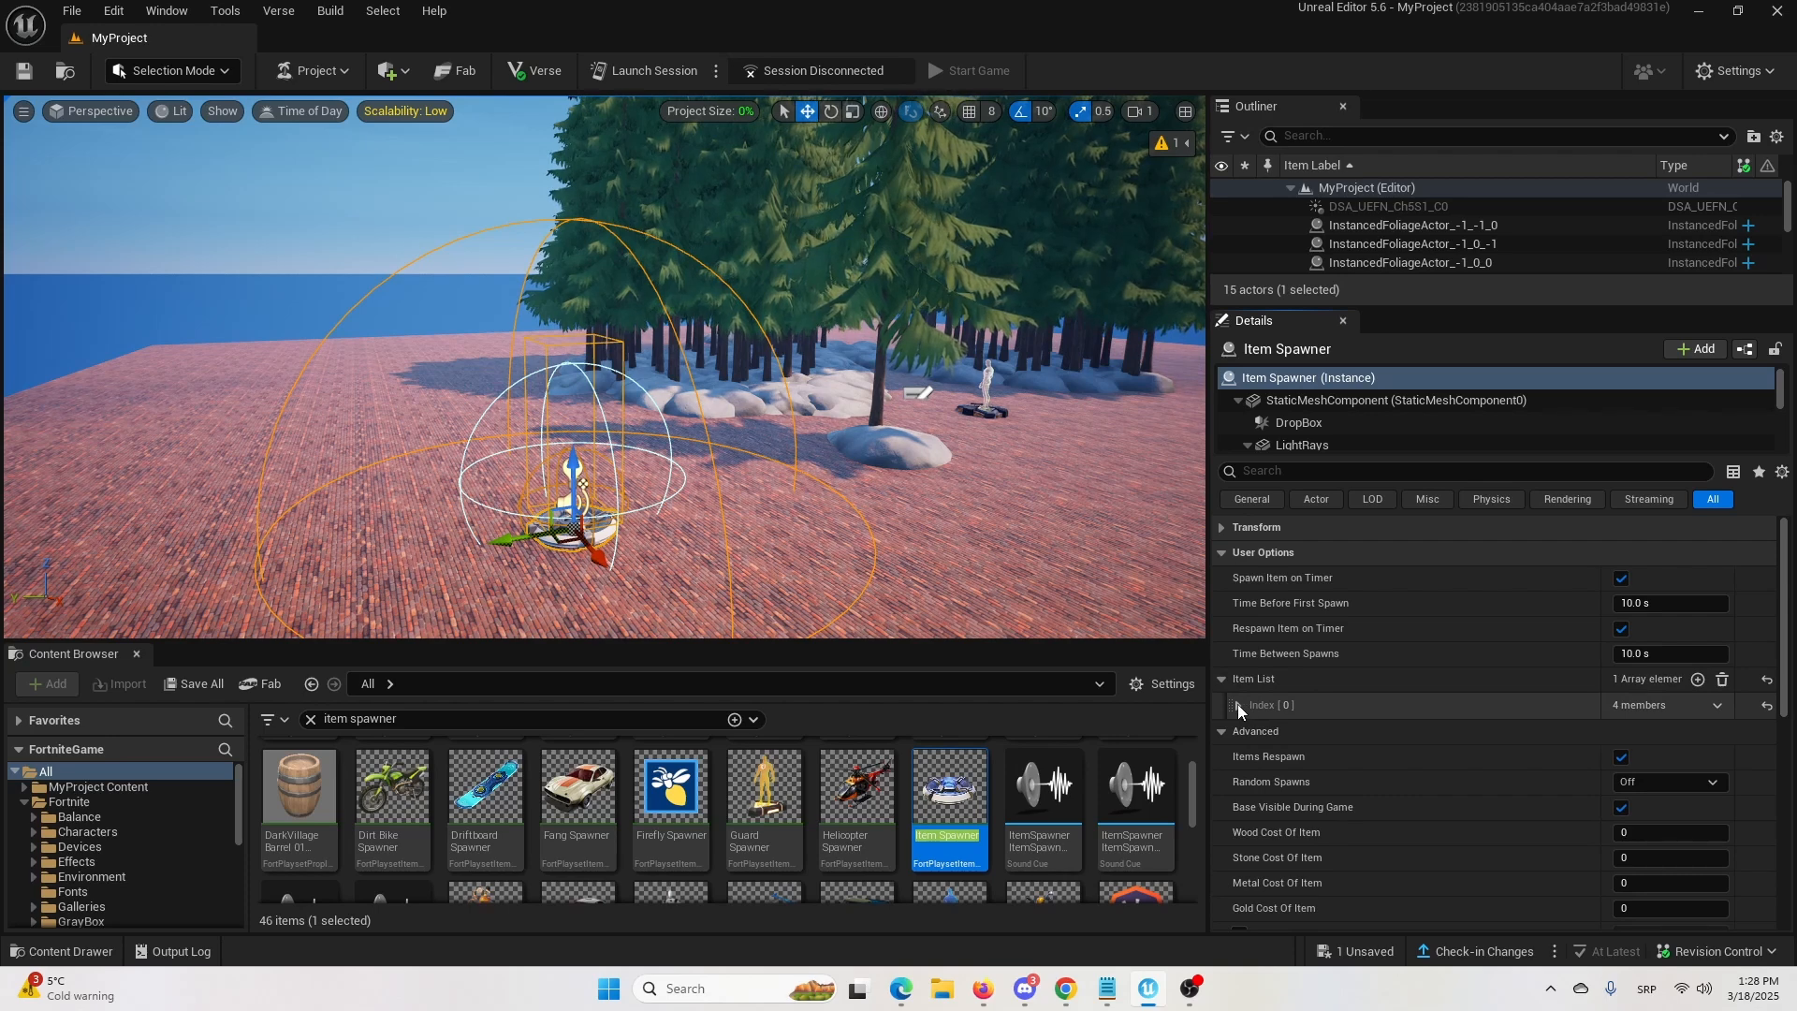
{"action": "left_click", "coordinate": [1237, 703]}
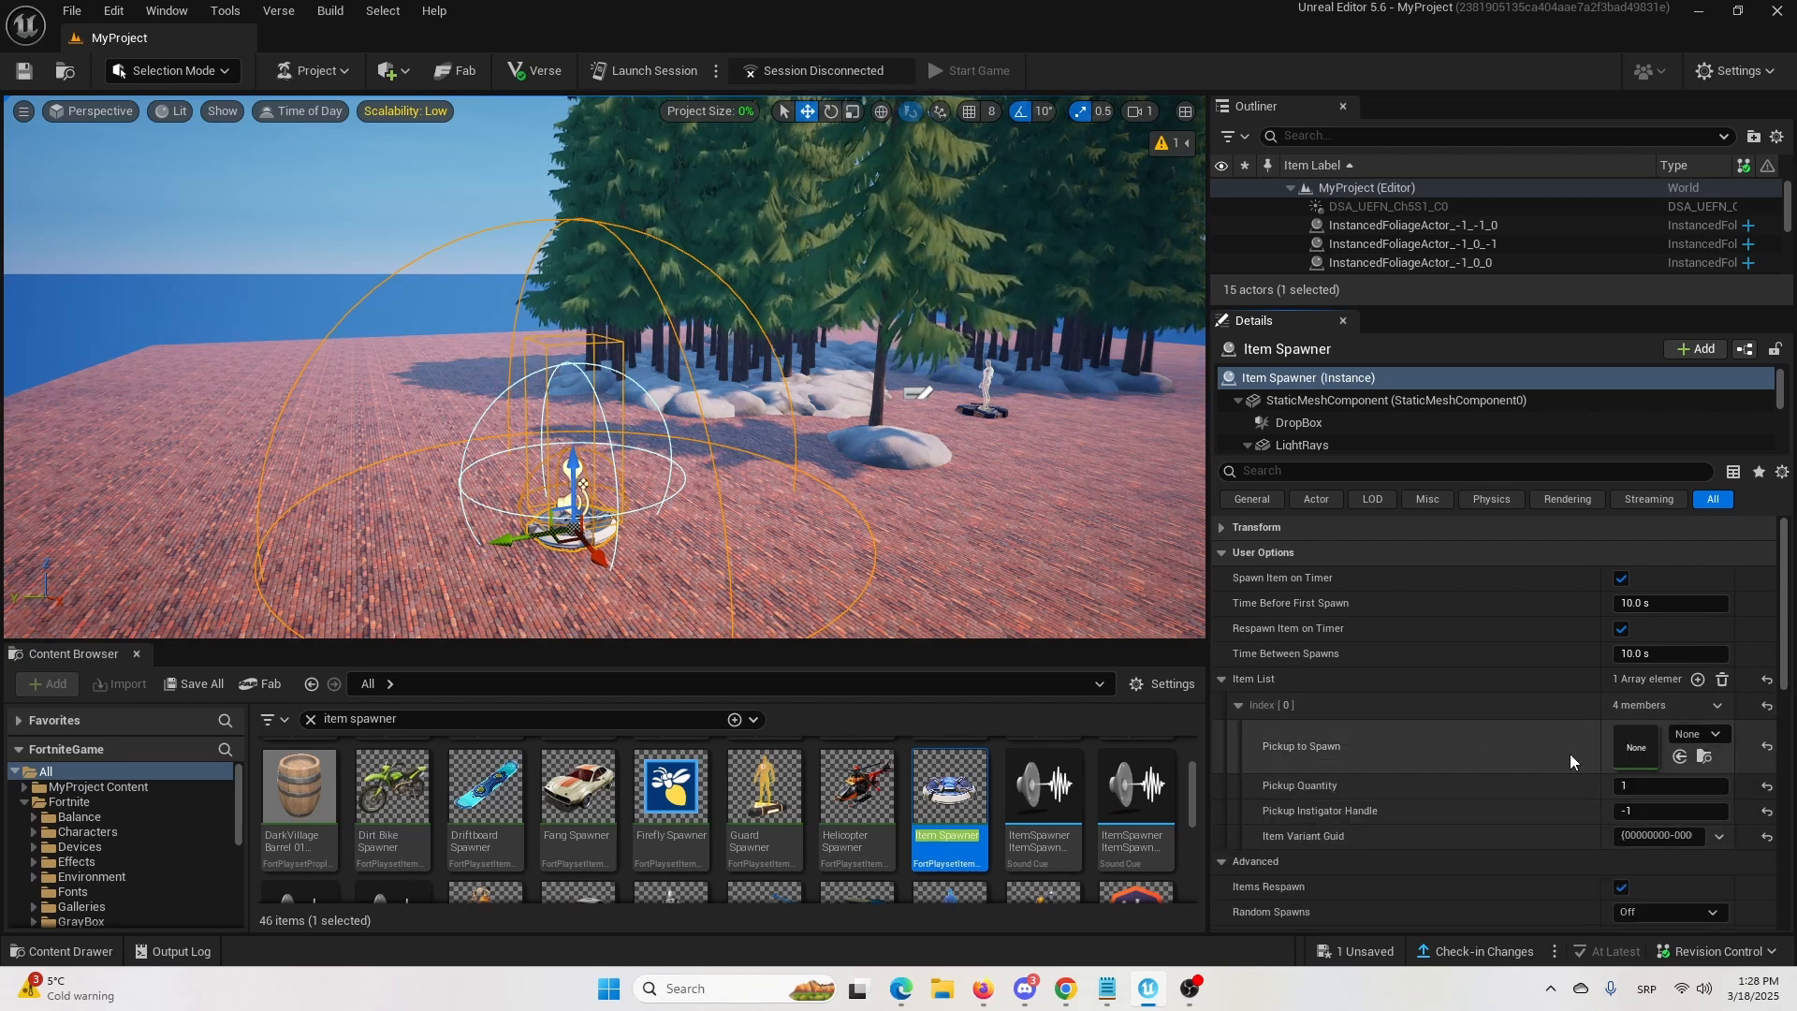
{"action": "left_click", "coordinate": [1714, 735]}
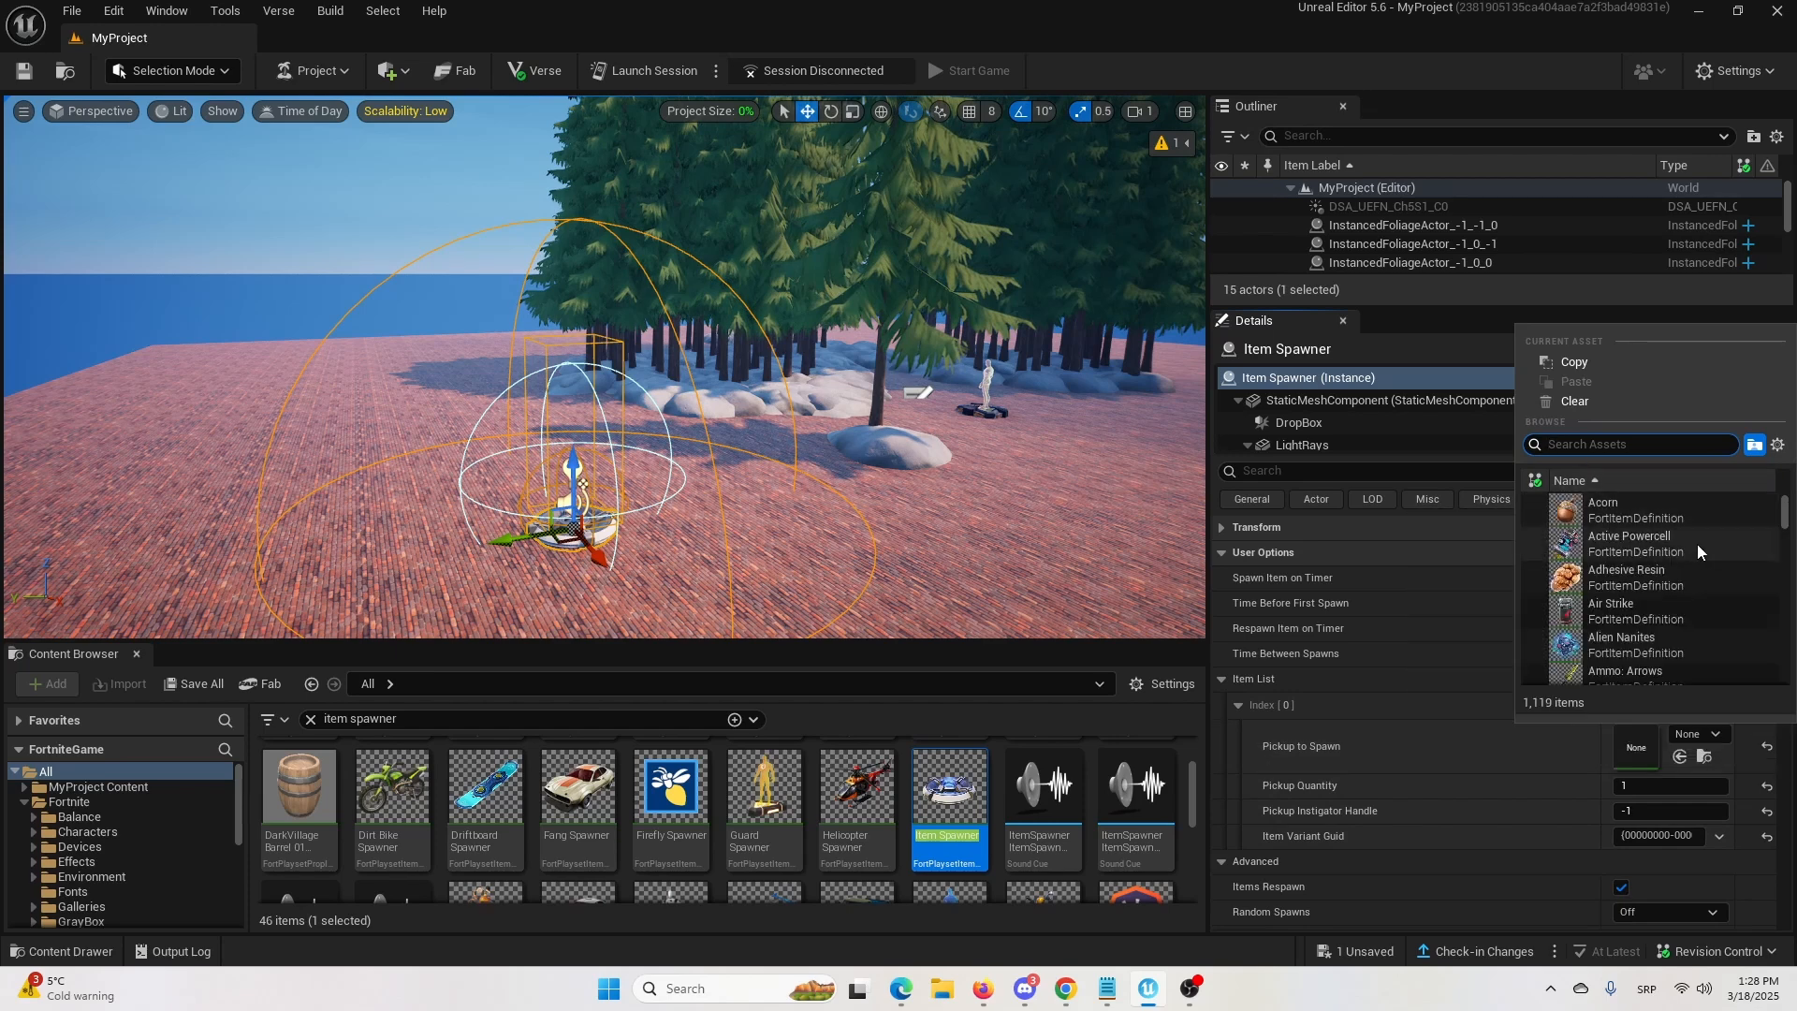
{"action": "scroll", "coordinate": [1698, 543], "scroll_direction": "down", "scroll_amount": 3}
{"action": "scroll", "coordinate": [1712, 567], "scroll_direction": "down", "scroll_amount": 6}
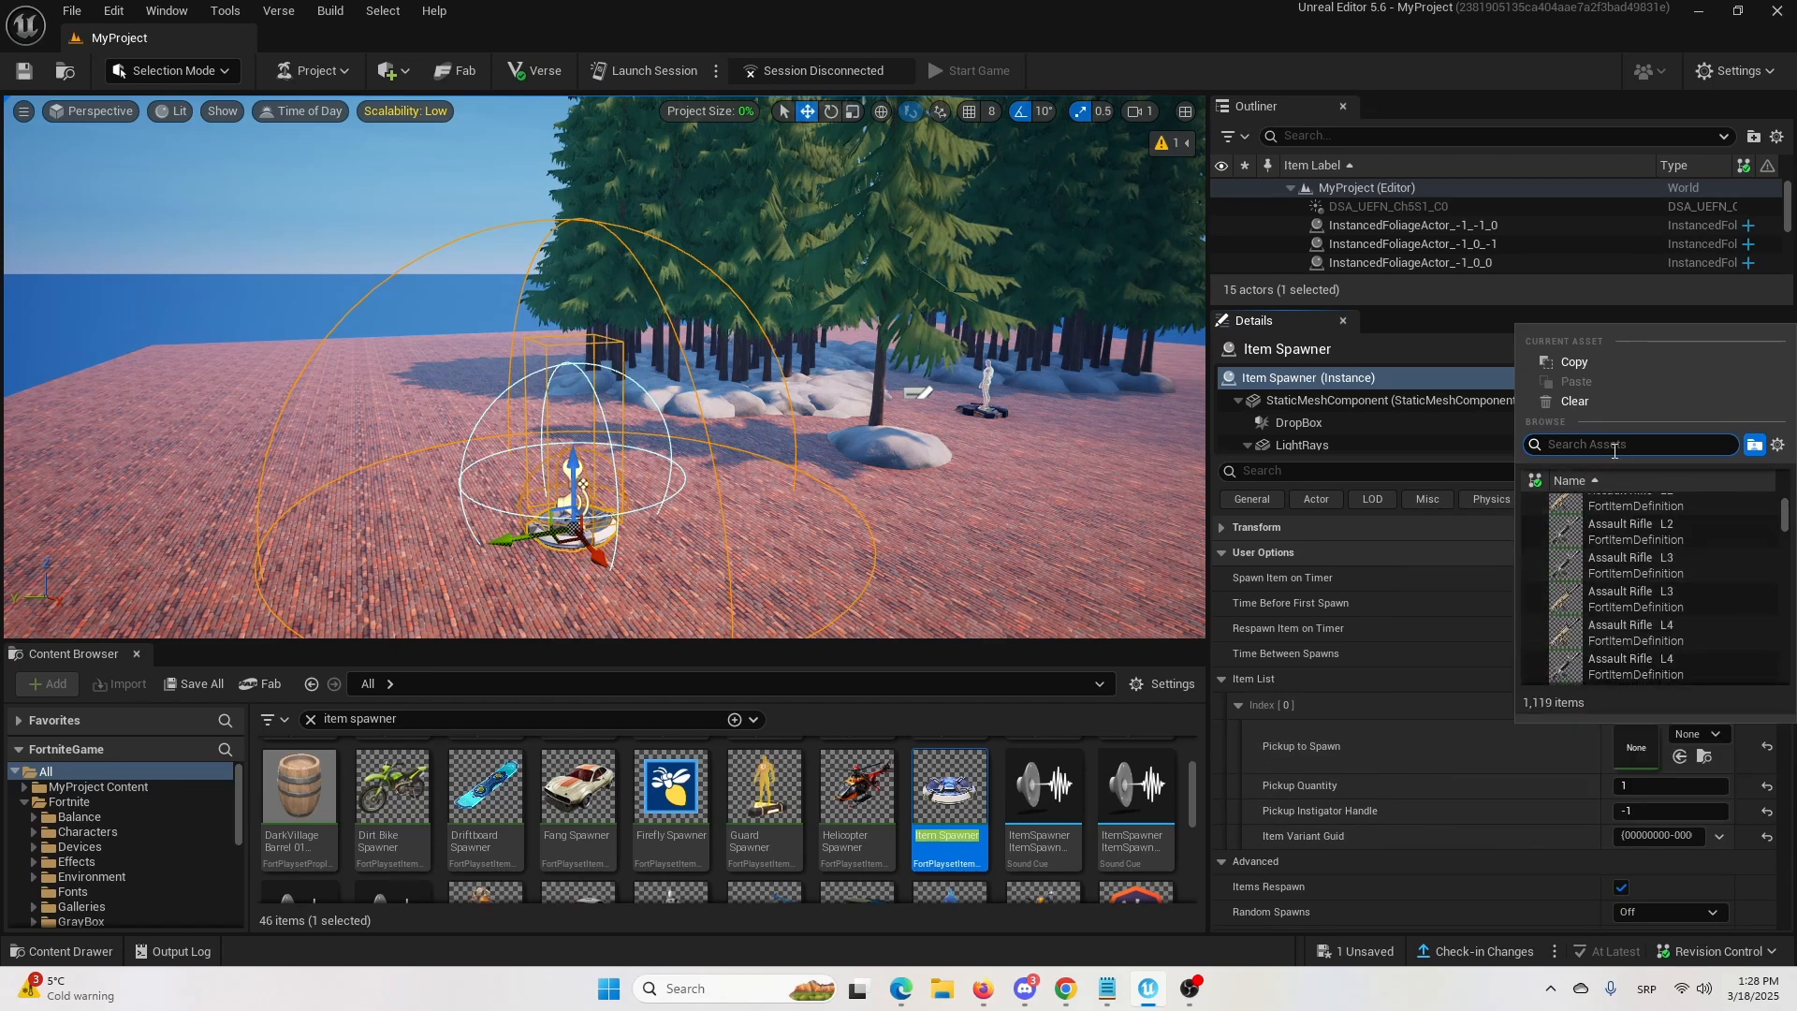
{"action": "type", "text": "rifle"}
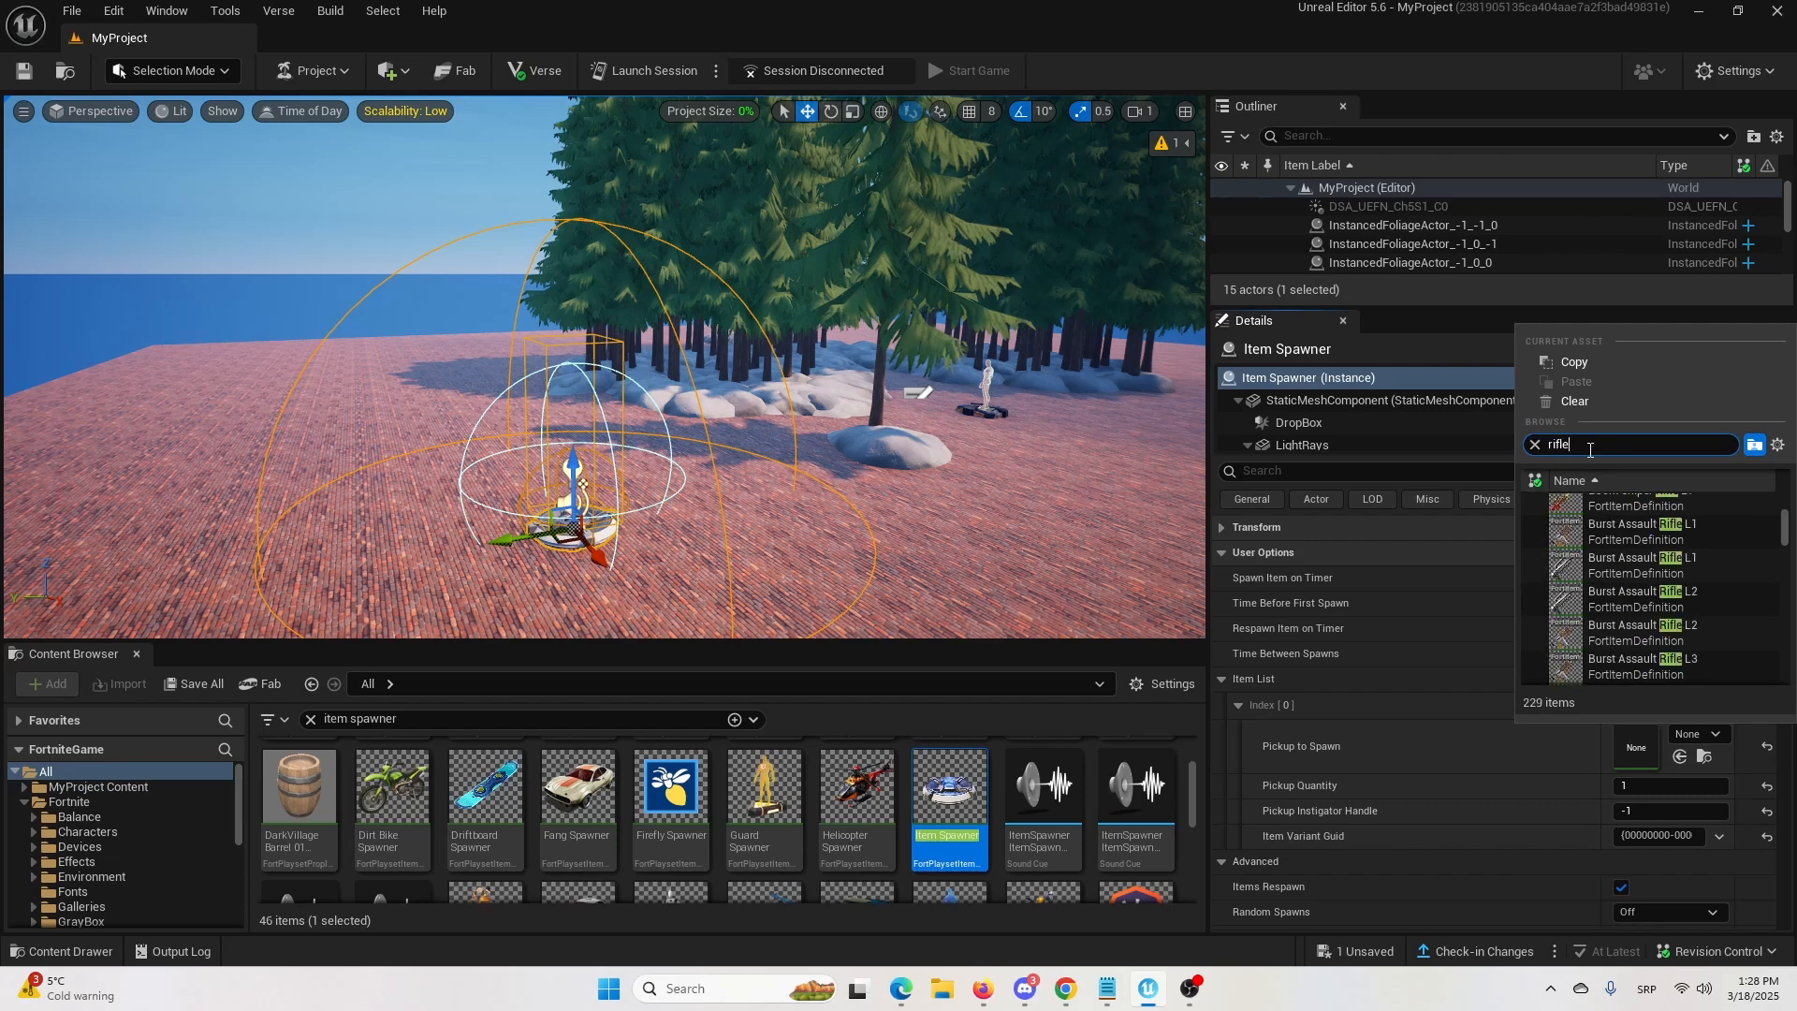
{"action": "left_click", "coordinate": [1561, 536]}
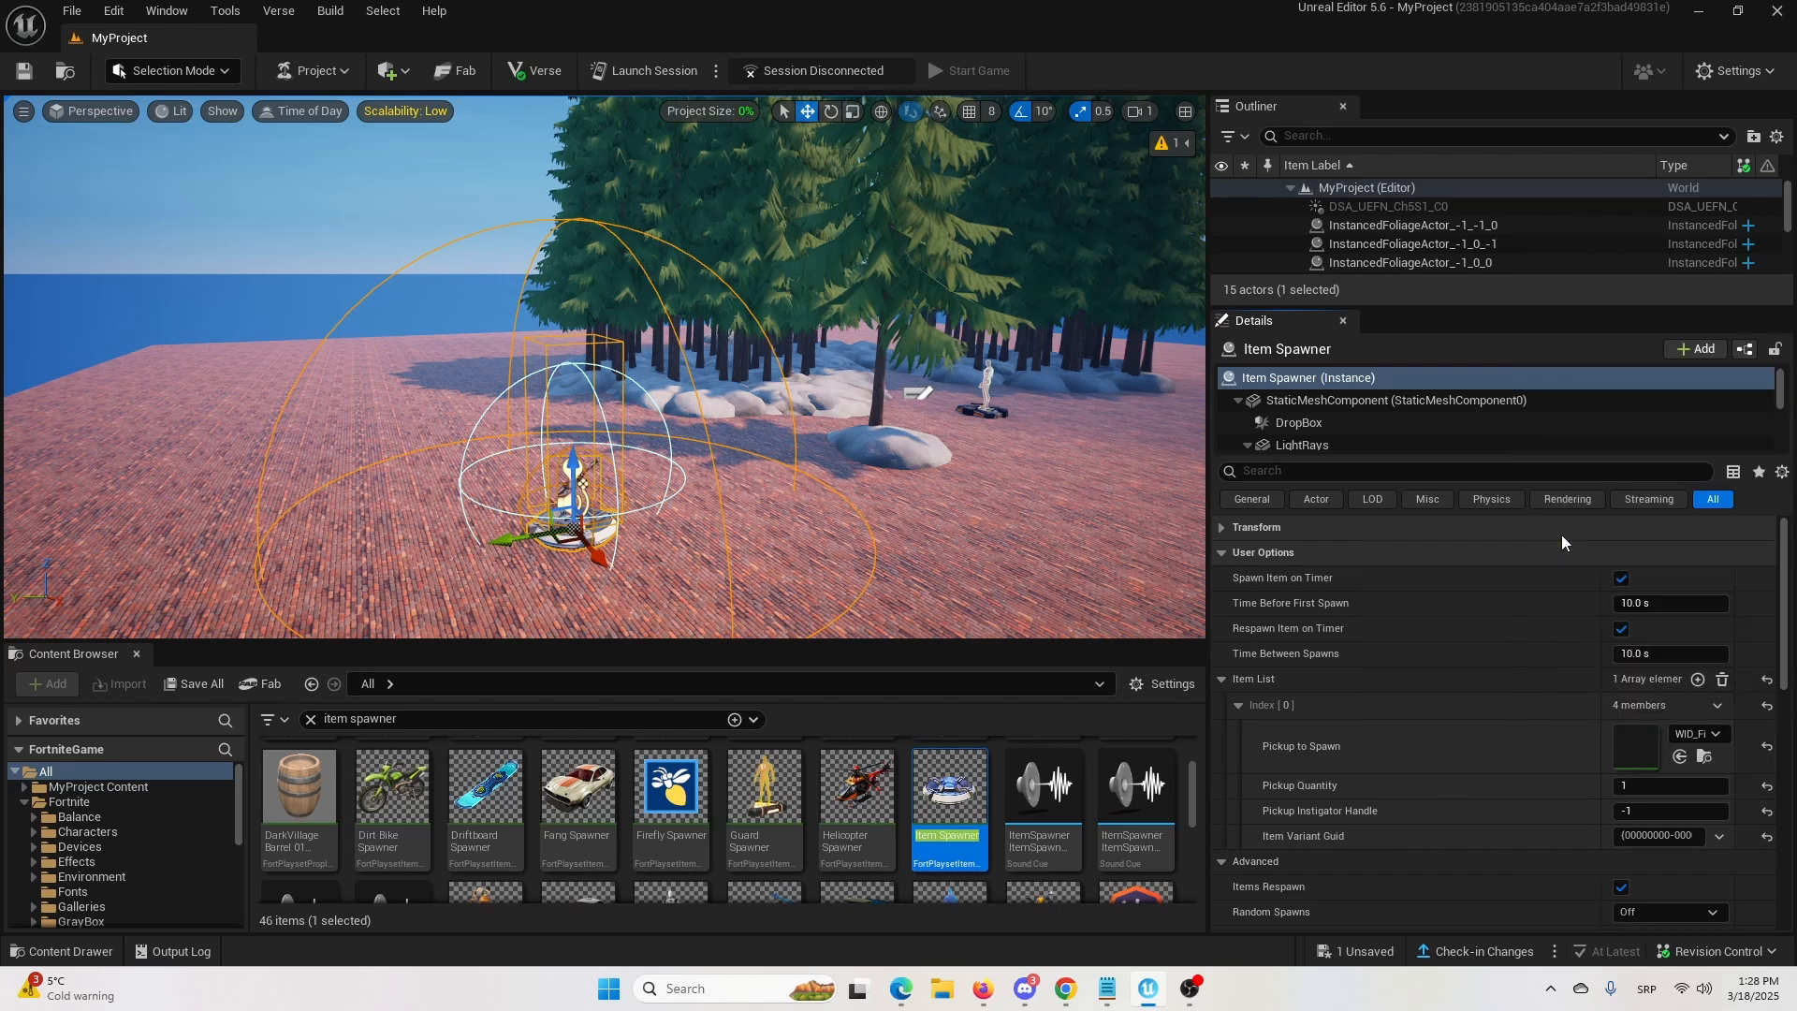
Examine the weapon shown on the placed item spawner up close.
{"action": "left_click", "coordinate": [911, 529]}
{"action": "key", "text": "w"}
{"action": "mouse_move", "coordinate": [911, 529]}
{"action": "right_mouse_down"}
{"action": "mouse_move", "coordinate": [868, 563]}
{"action": "mouse_move", "coordinate": [922, 557]}
{"action": "right_mouse_up"}
{"action": "key", "text": "w"}
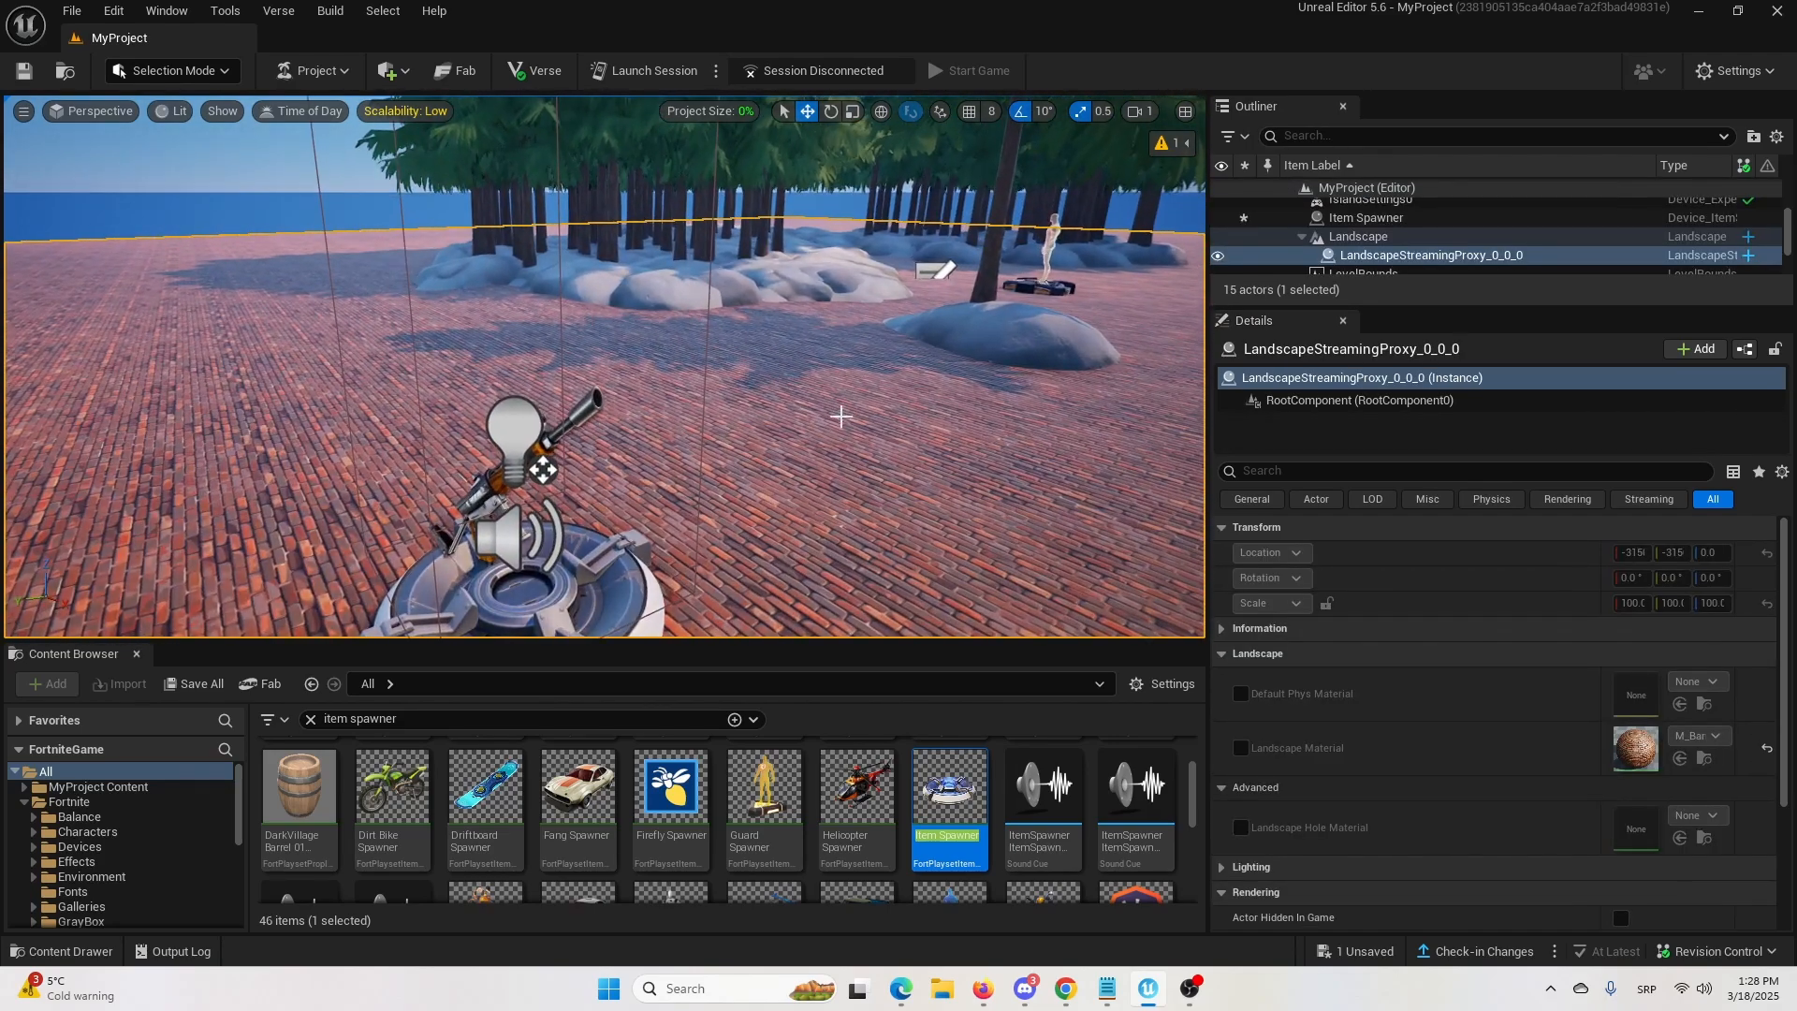
{"action": "left_click", "coordinate": [668, 239]}
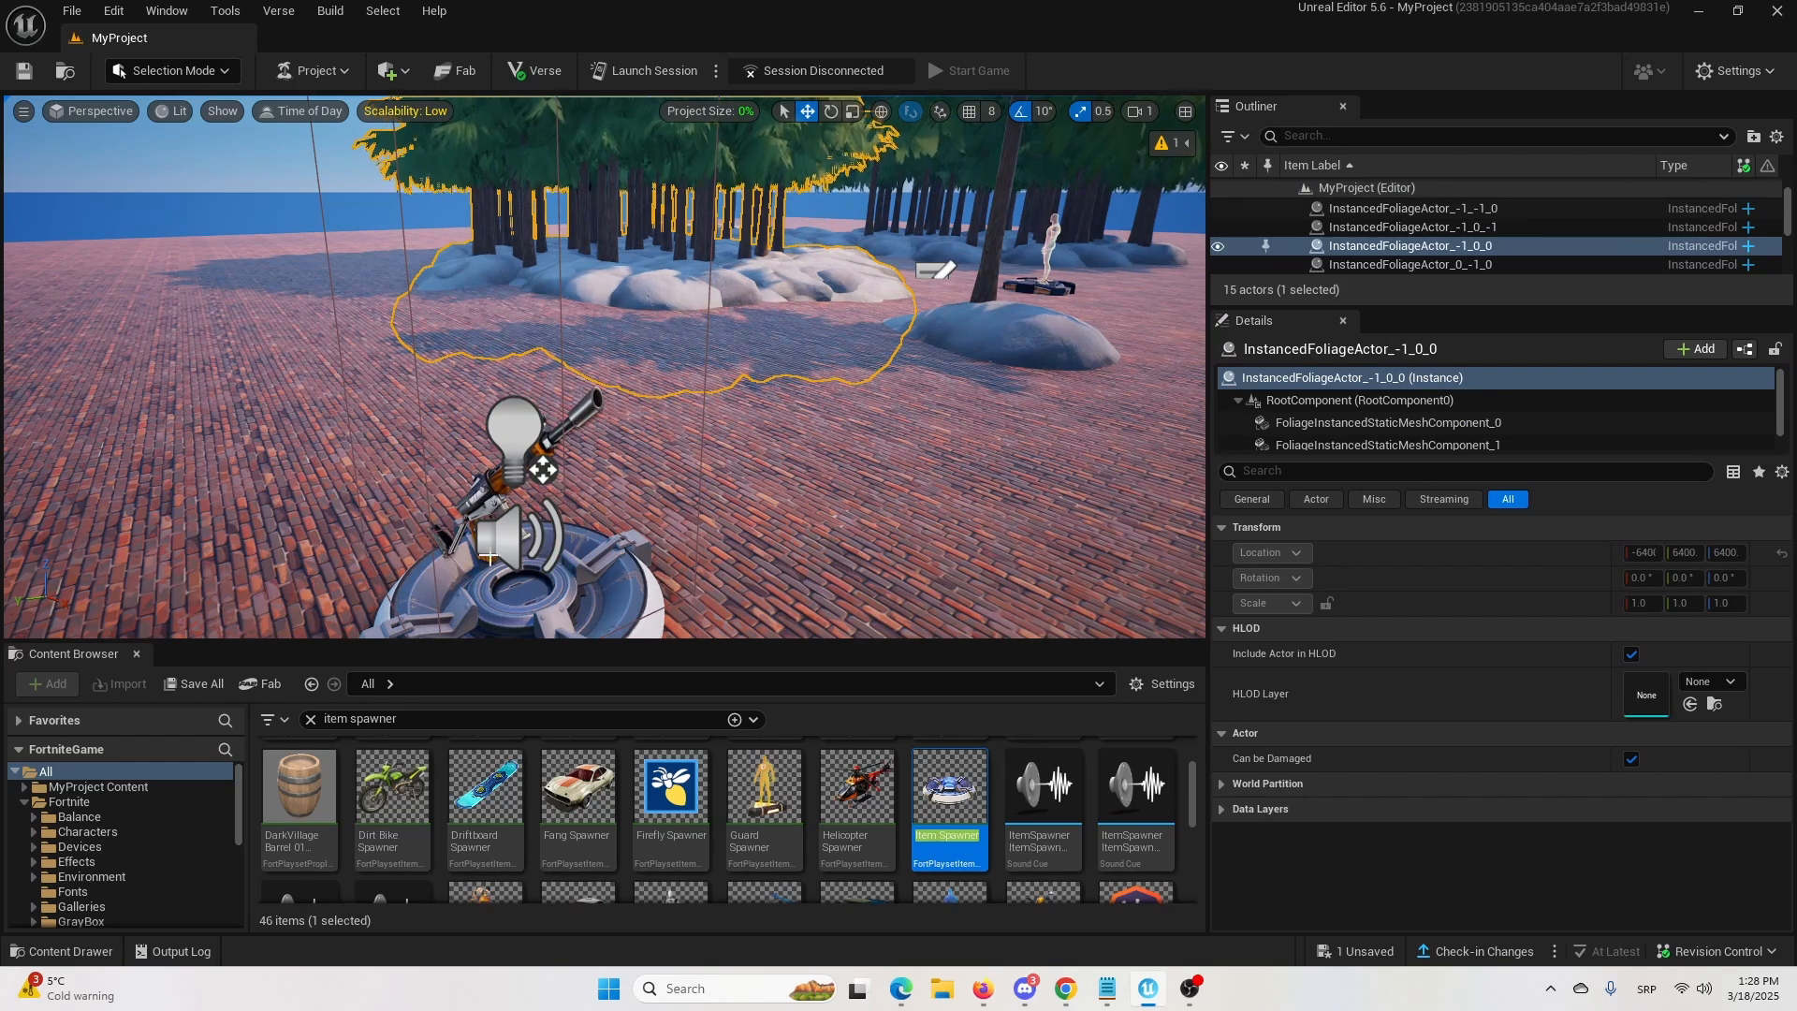
{"action": "right_click_drag", "start_coordinate": [774, 506], "coordinate": [733, 524]}
{"action": "key", "text": "s"}
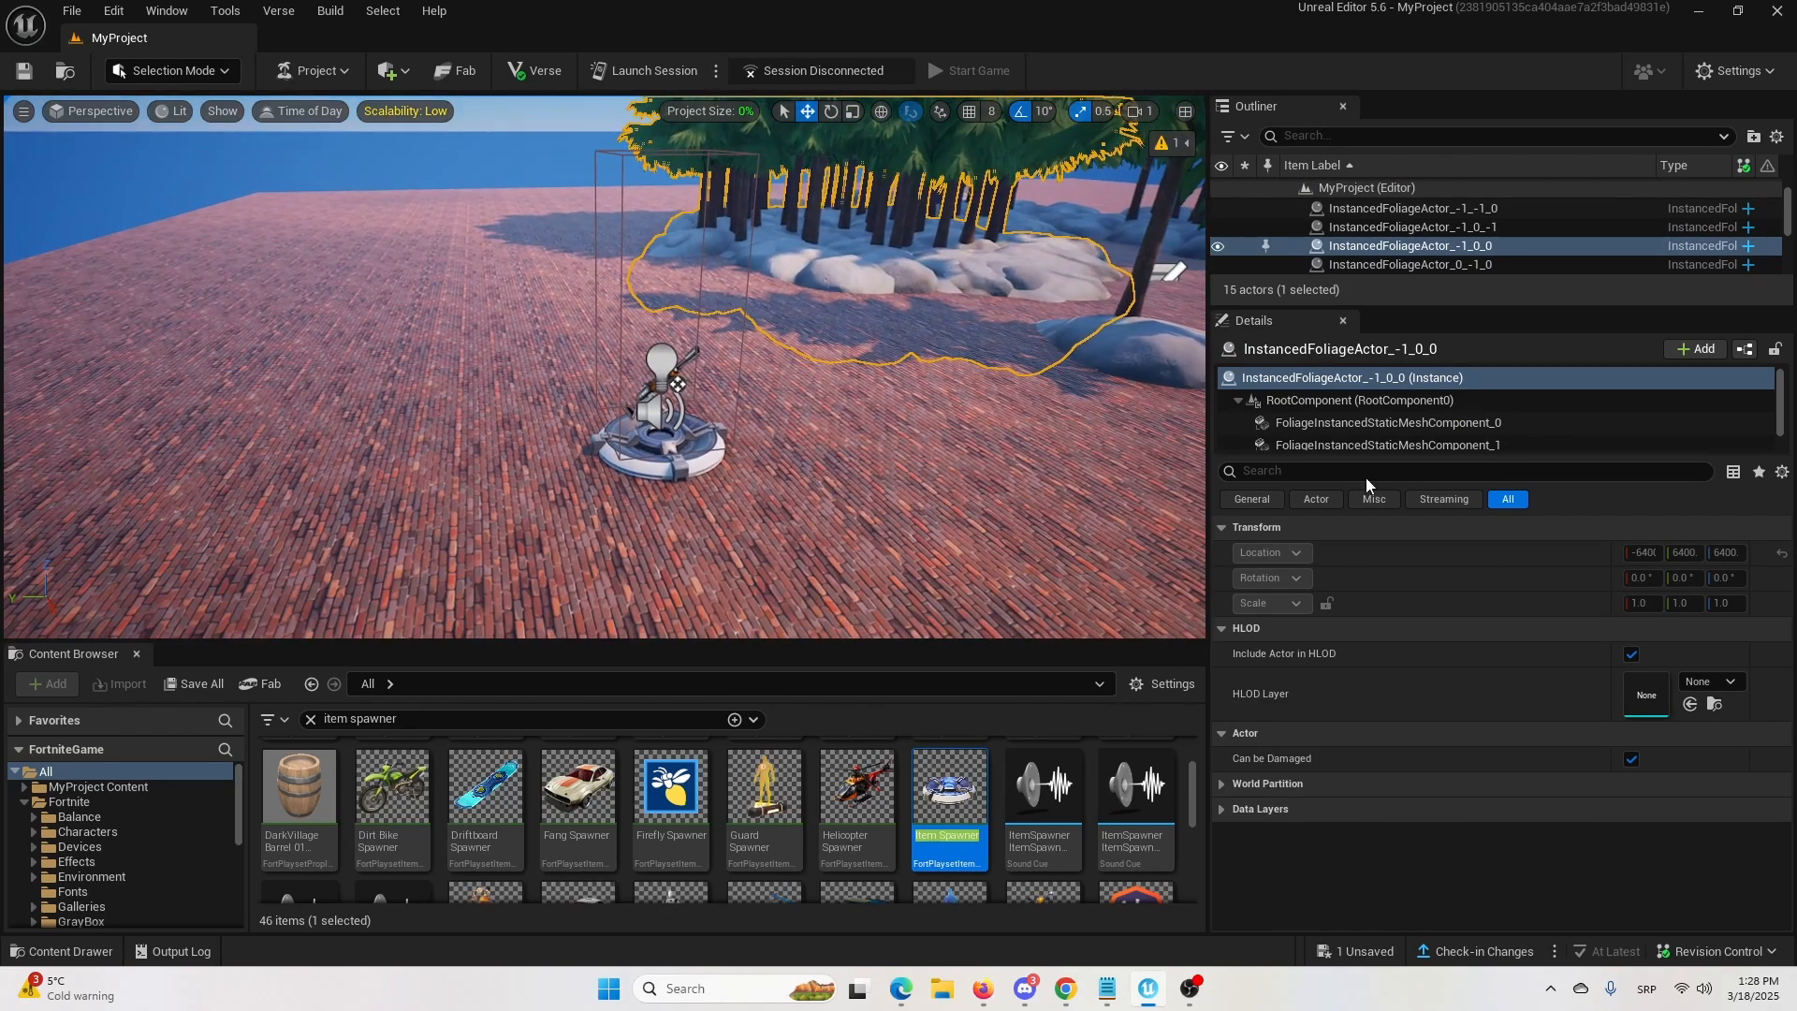
Set the Item Spawner's Time Before First Spawn to 1 s and disable Respawn Item on Timer.
{"action": "left_click", "coordinate": [645, 456]}
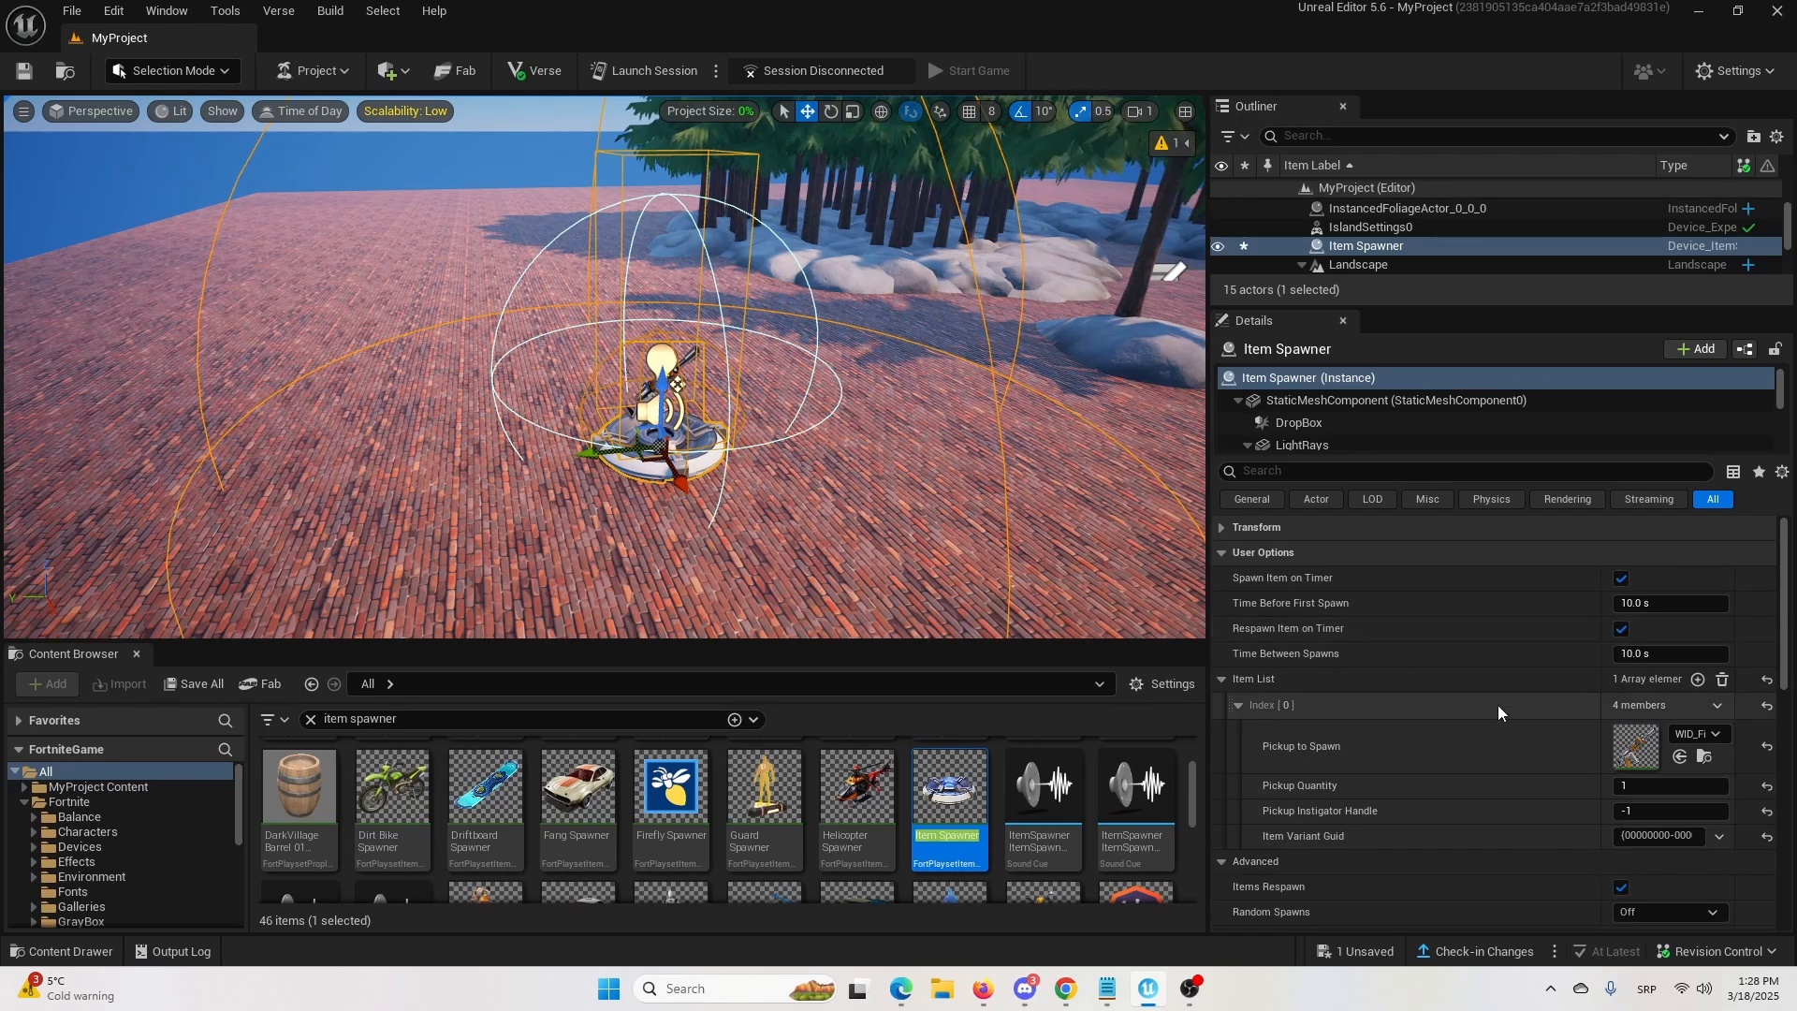
{"action": "left_click", "coordinate": [1223, 681]}
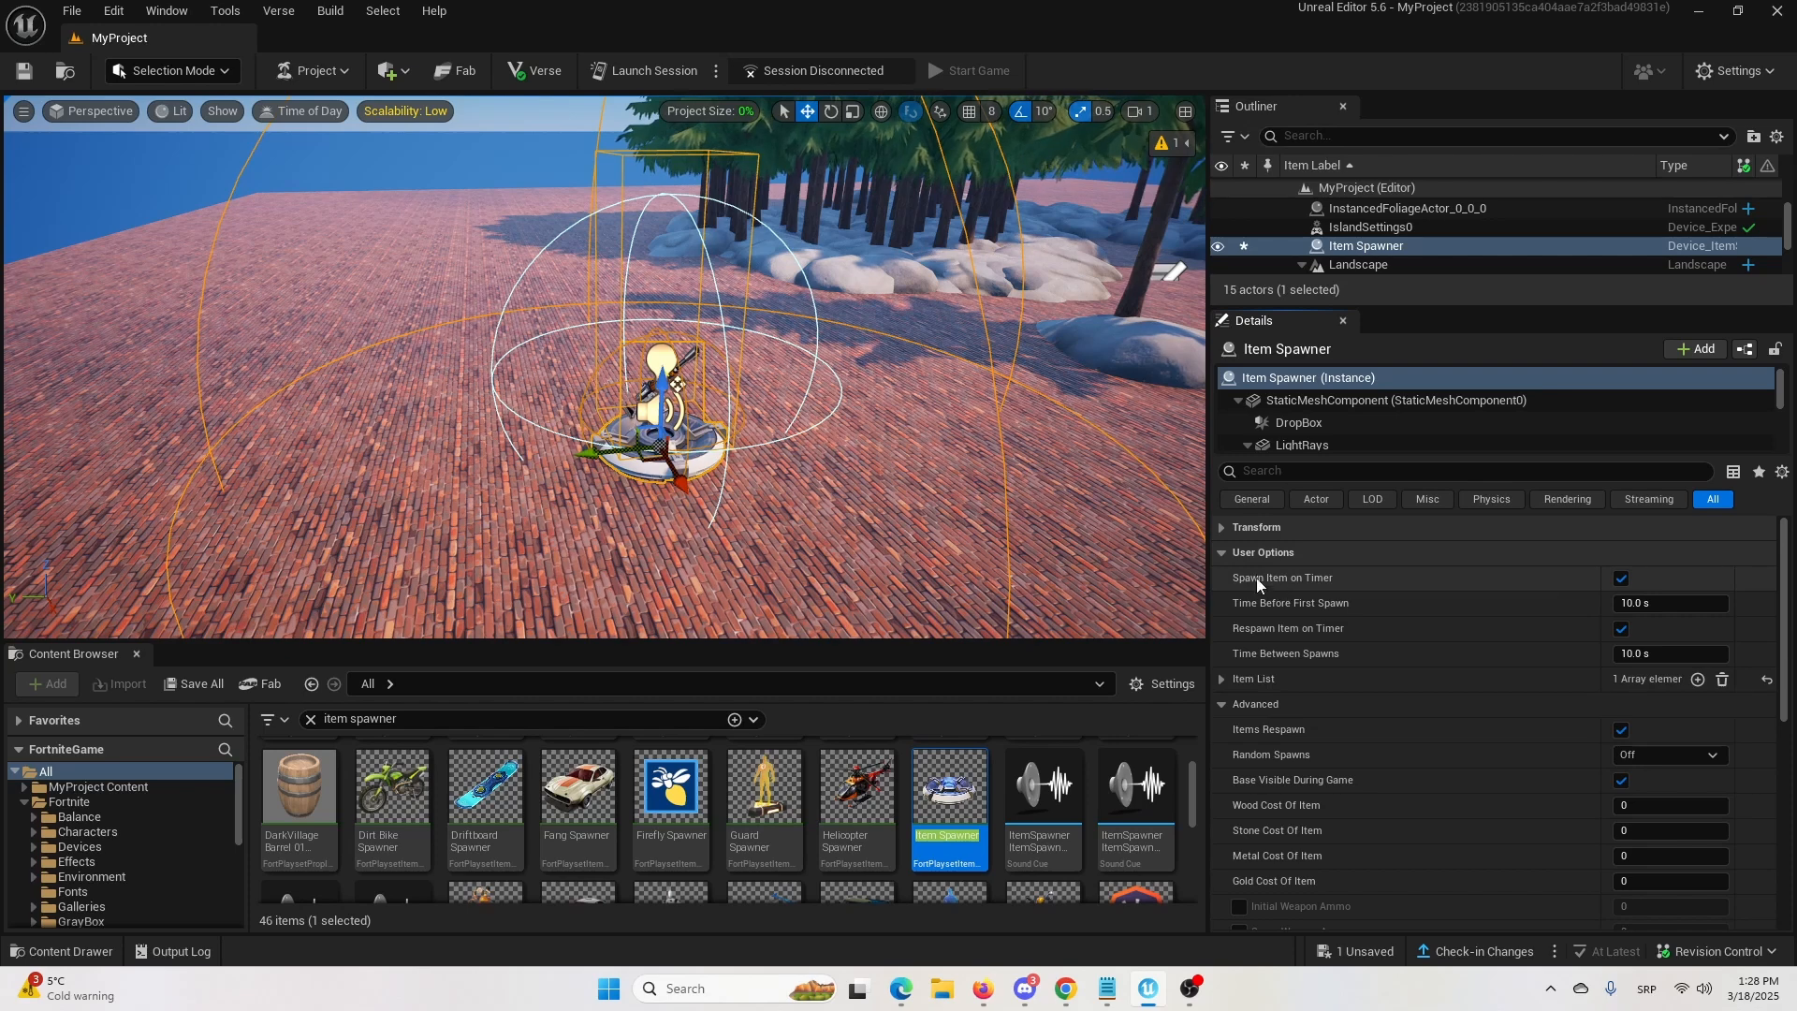
{"action": "left_click", "coordinate": [1241, 706]}
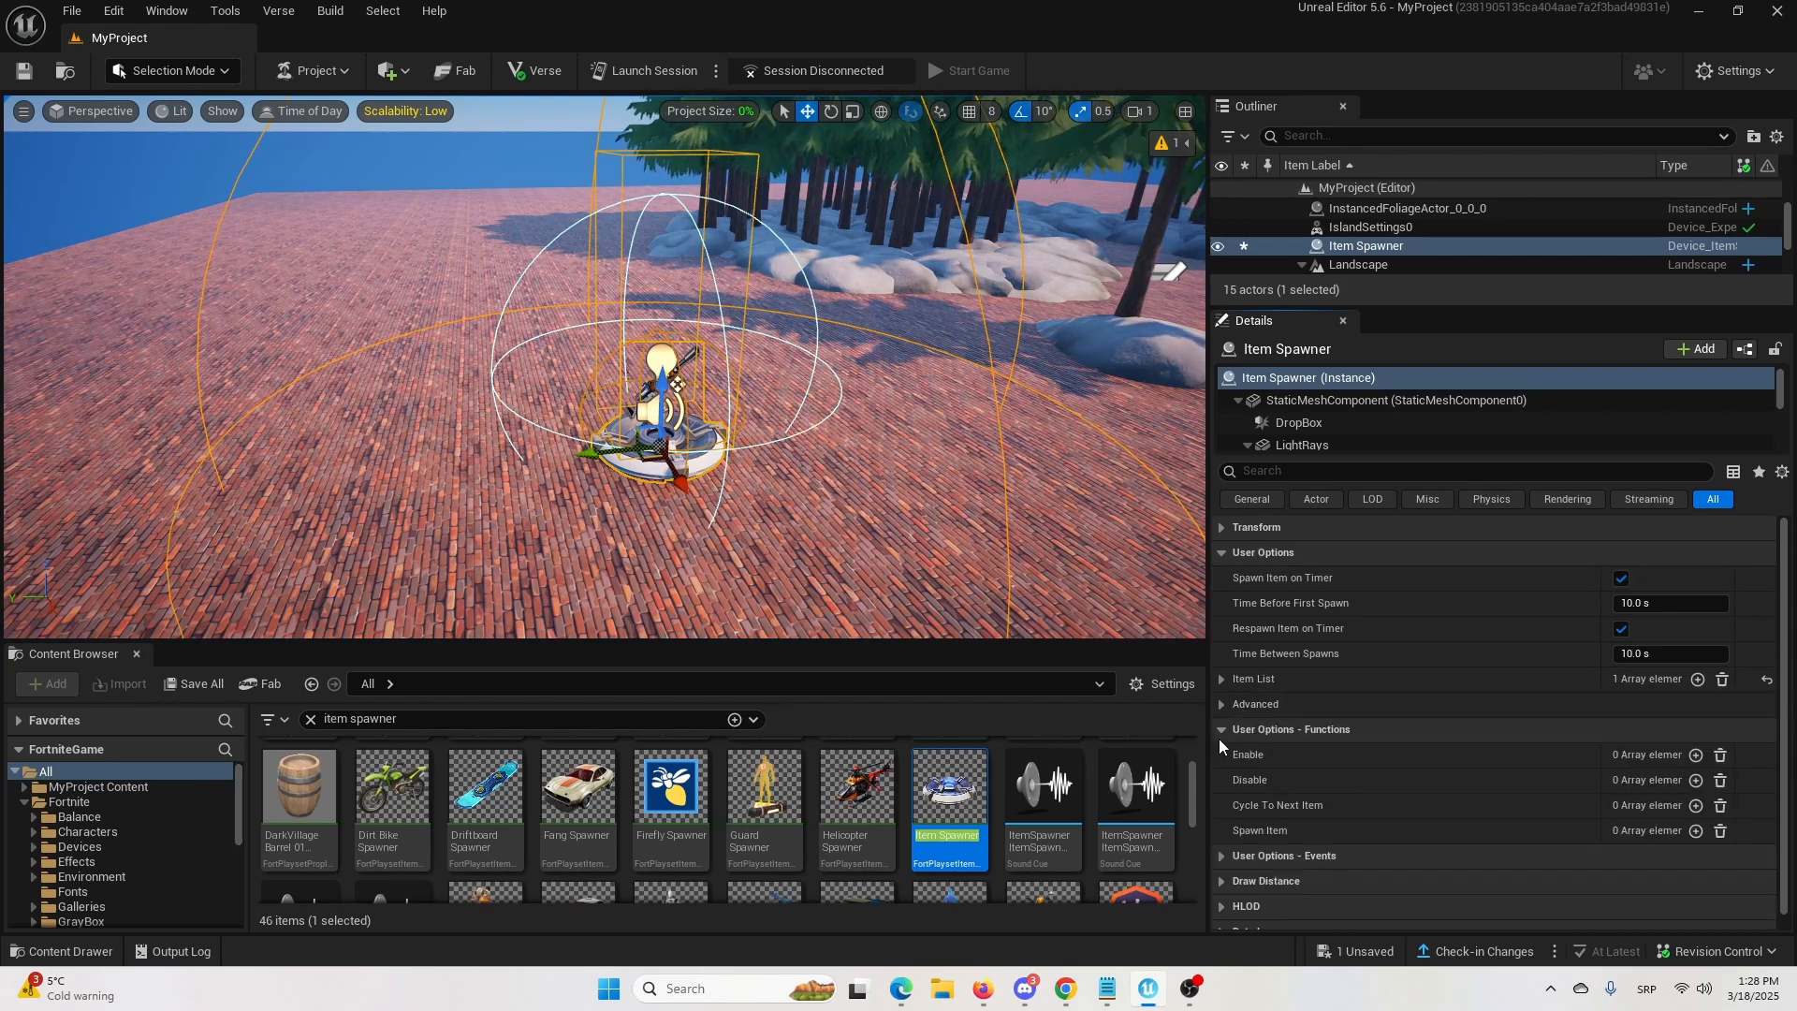
{"action": "left_click", "coordinate": [1221, 554]}
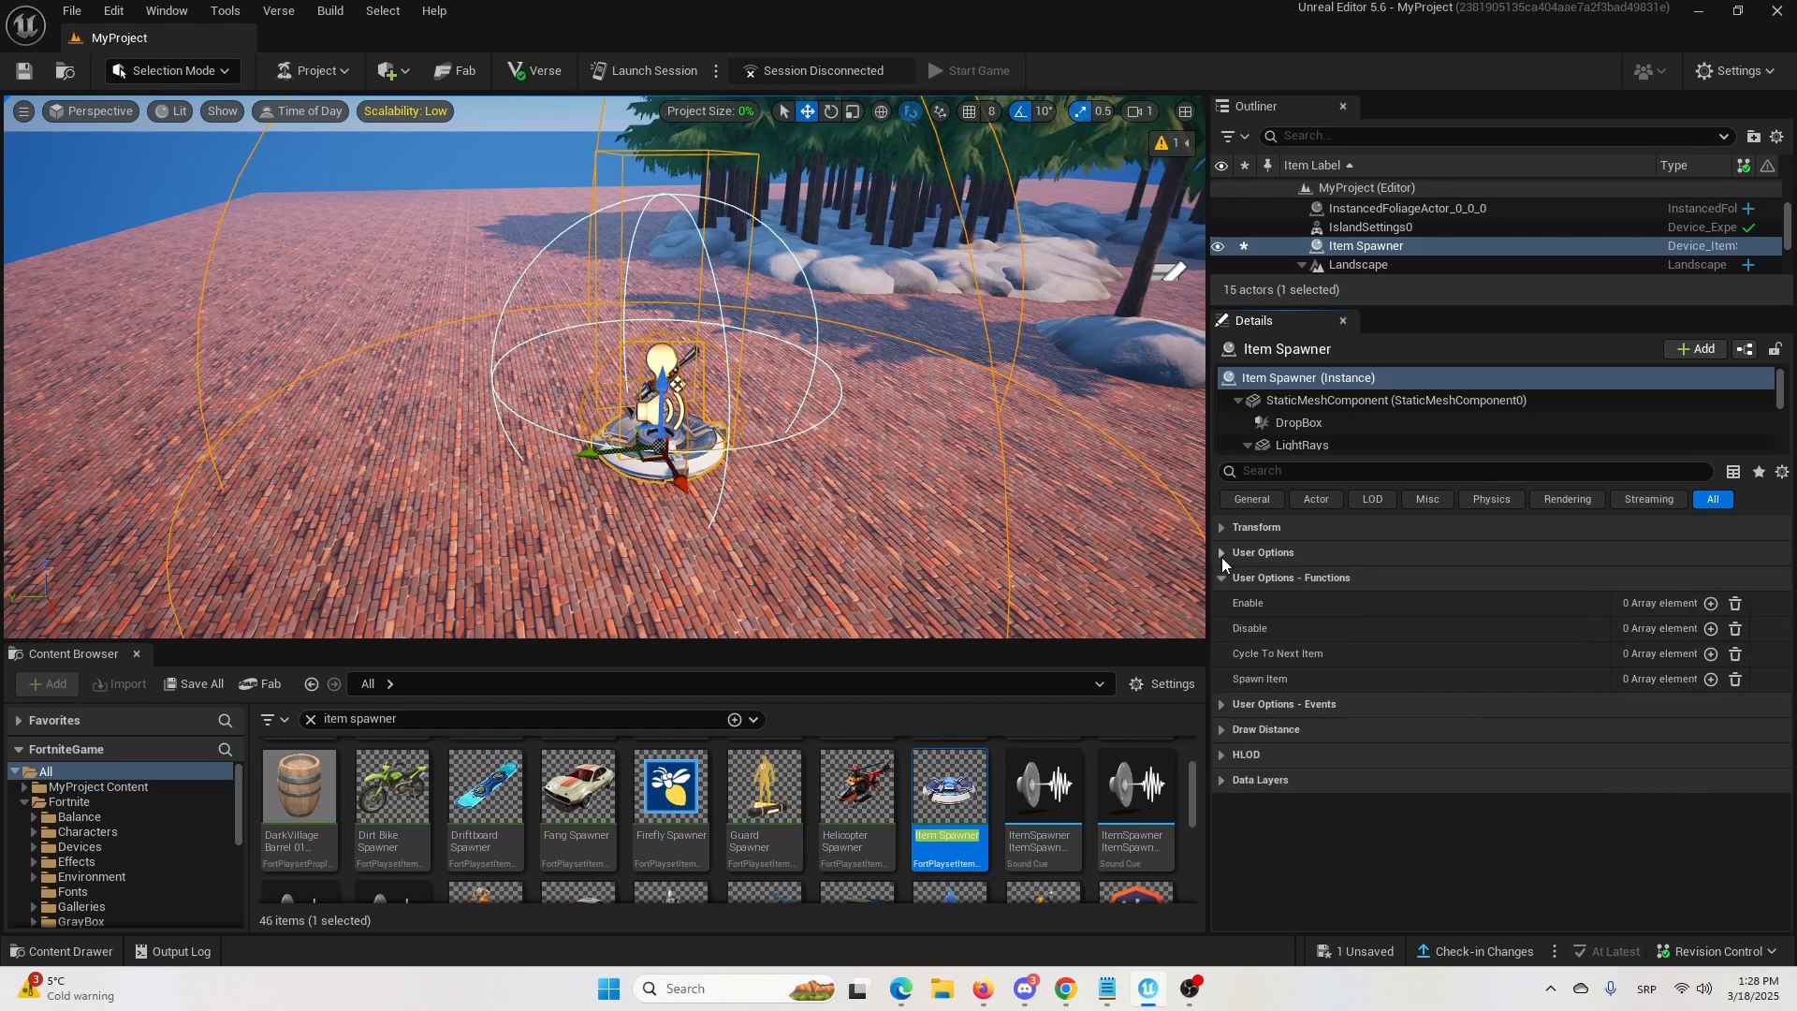
{"action": "left_click", "coordinate": [1221, 554]}
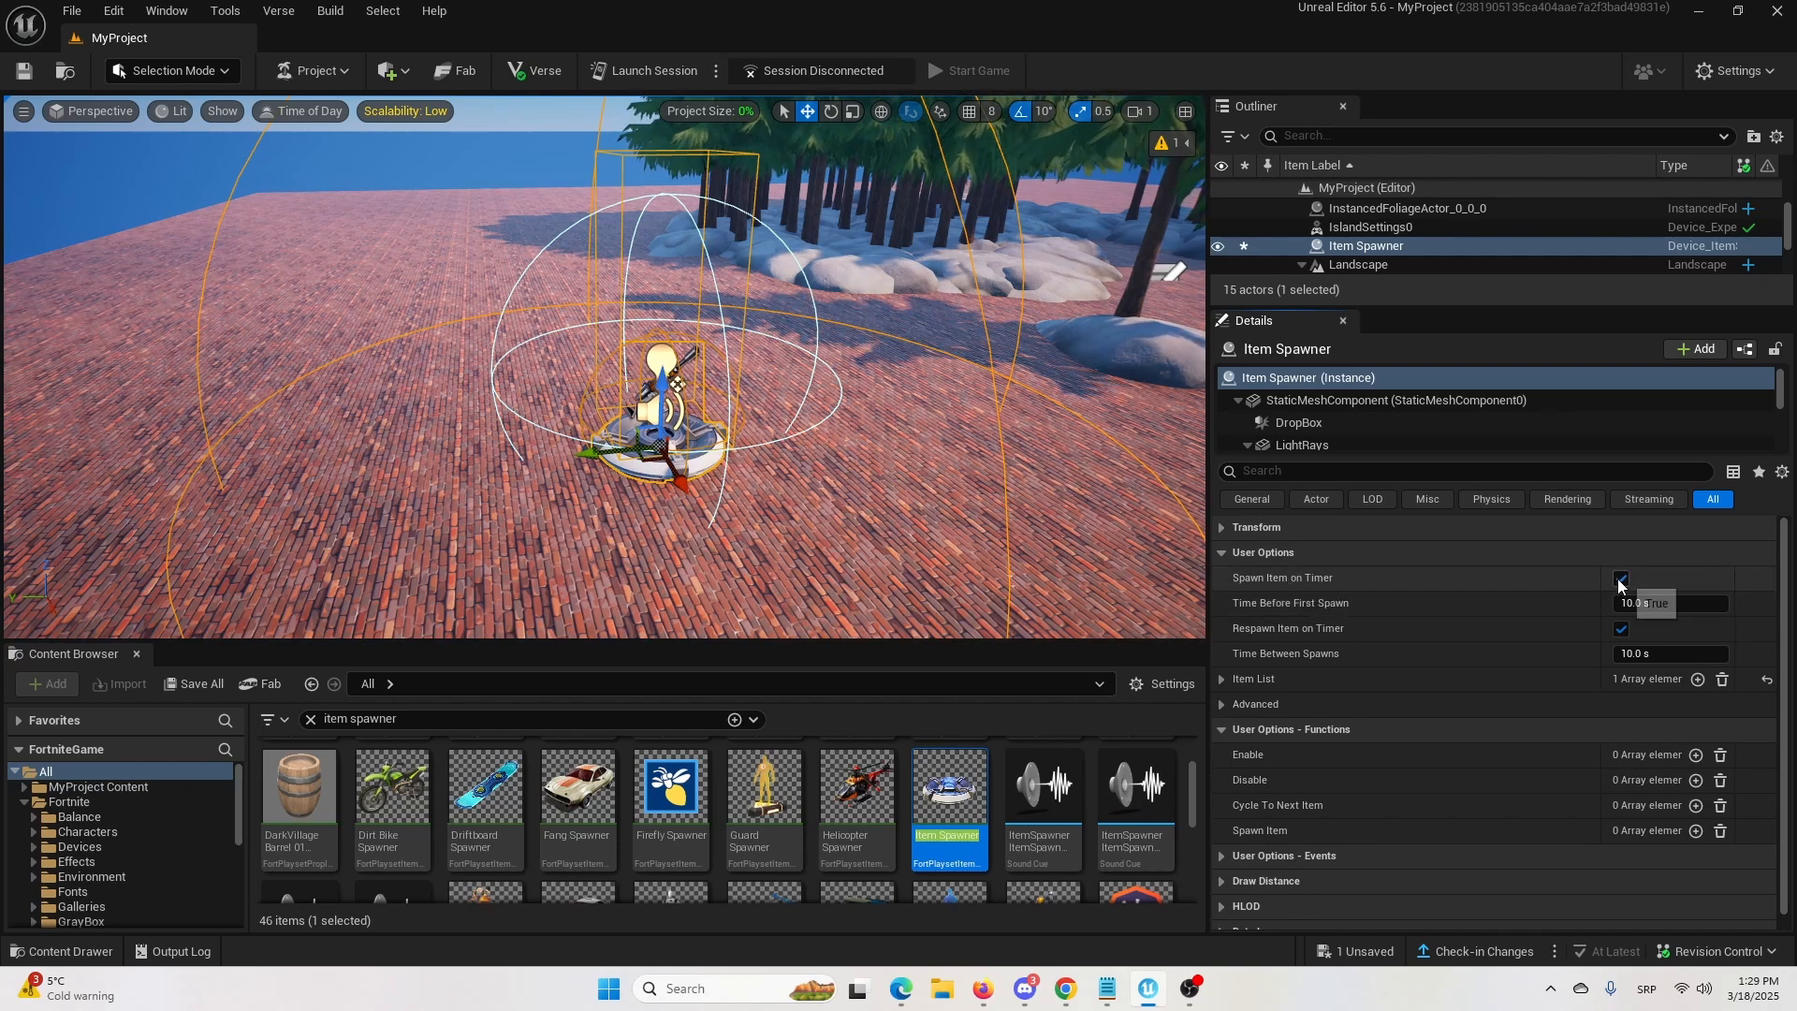
{"action": "left_click", "coordinate": [1680, 606]}
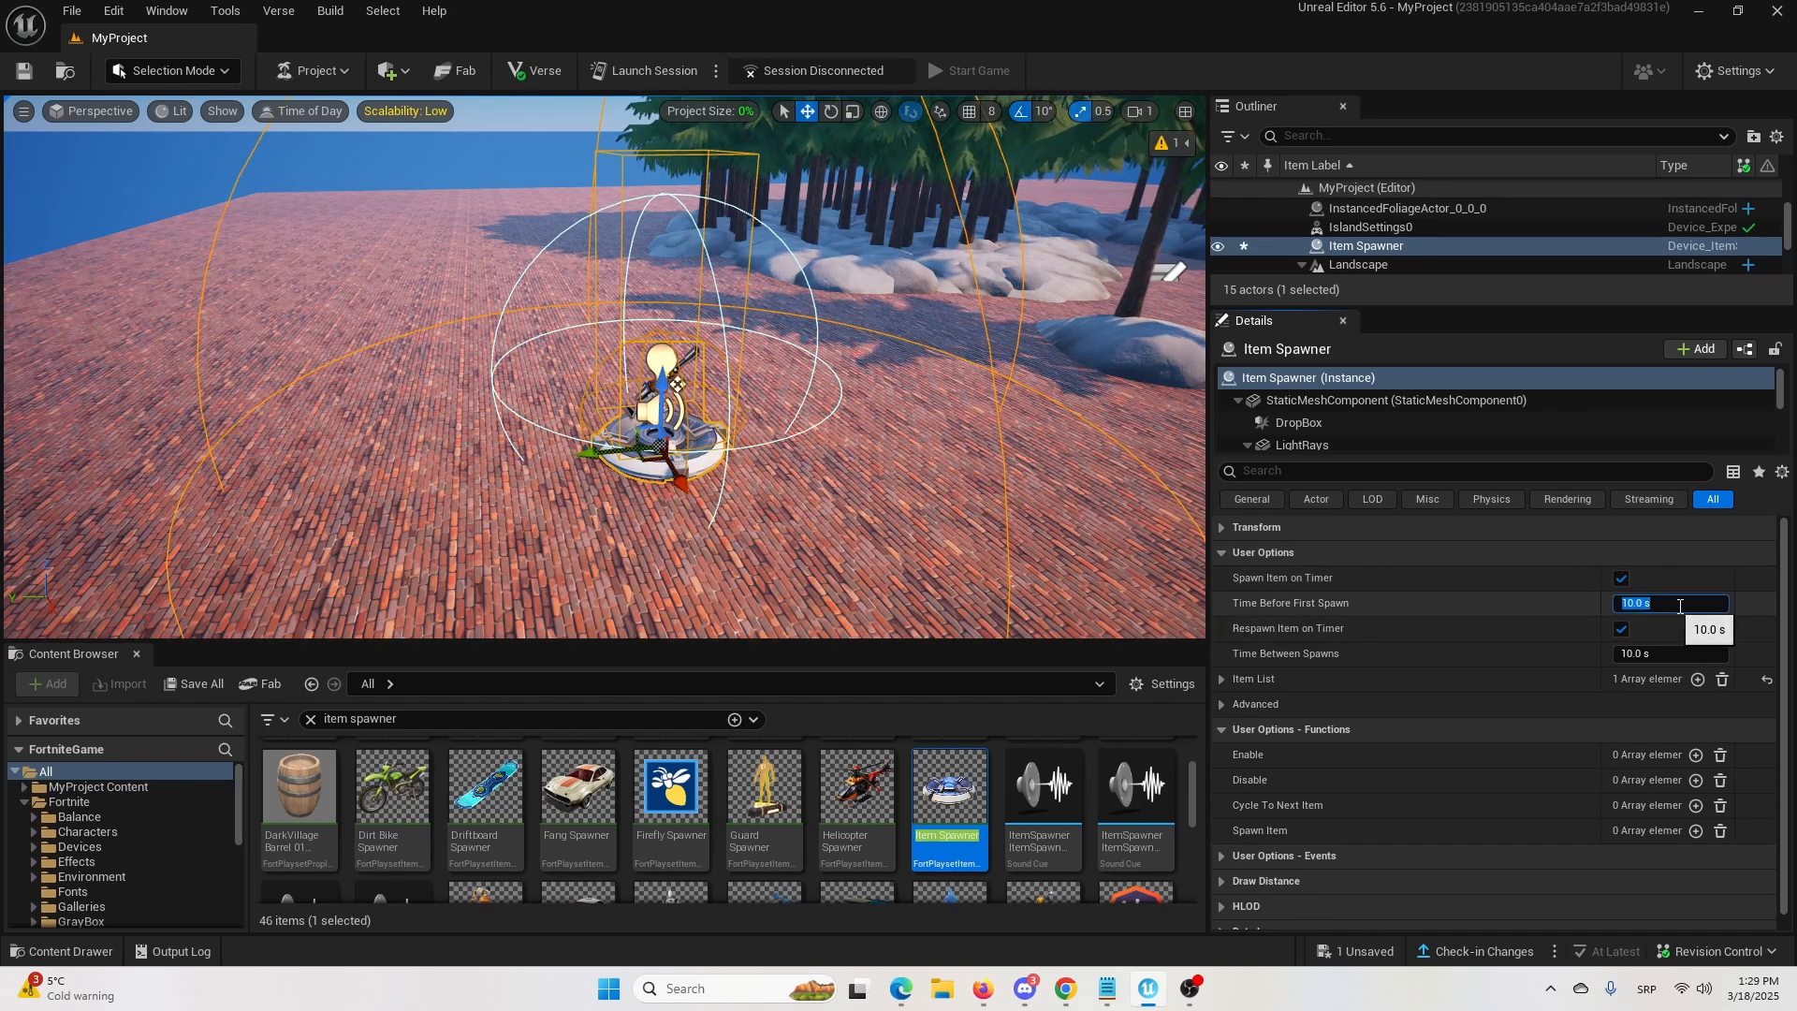
{"action": "type", "text": "1"}
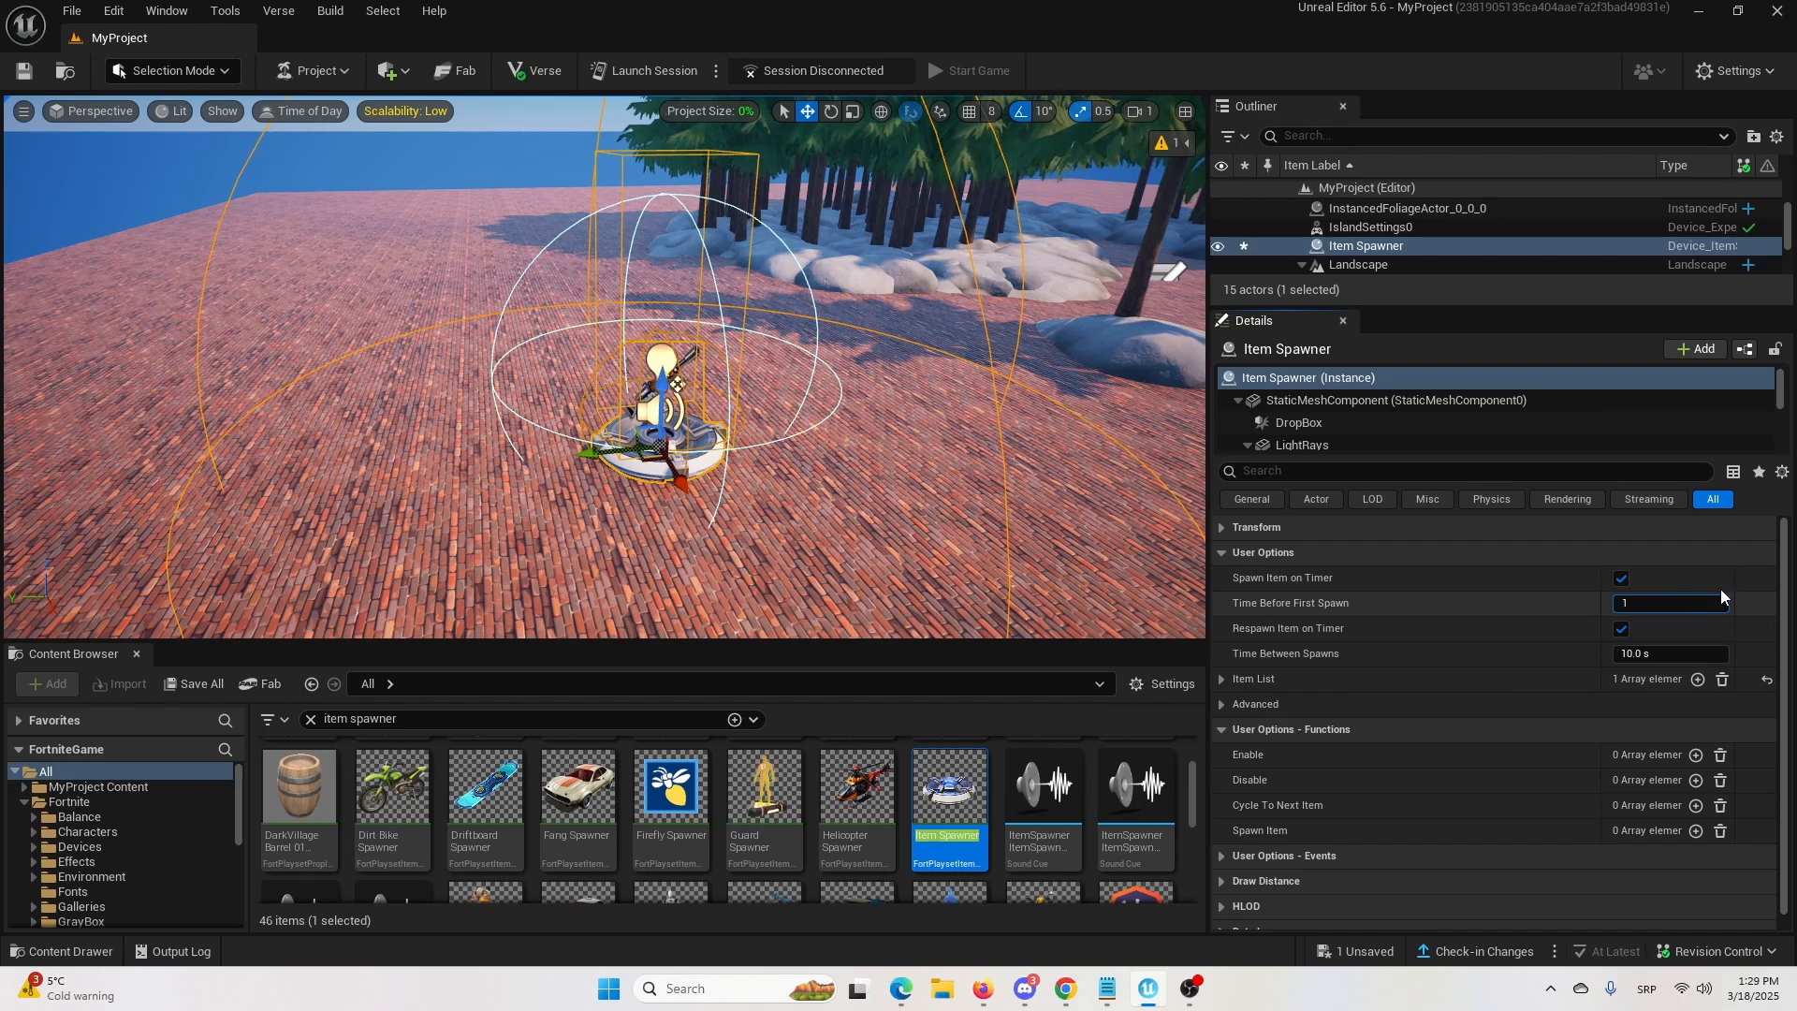
{"action": "key", "text": "Return"}
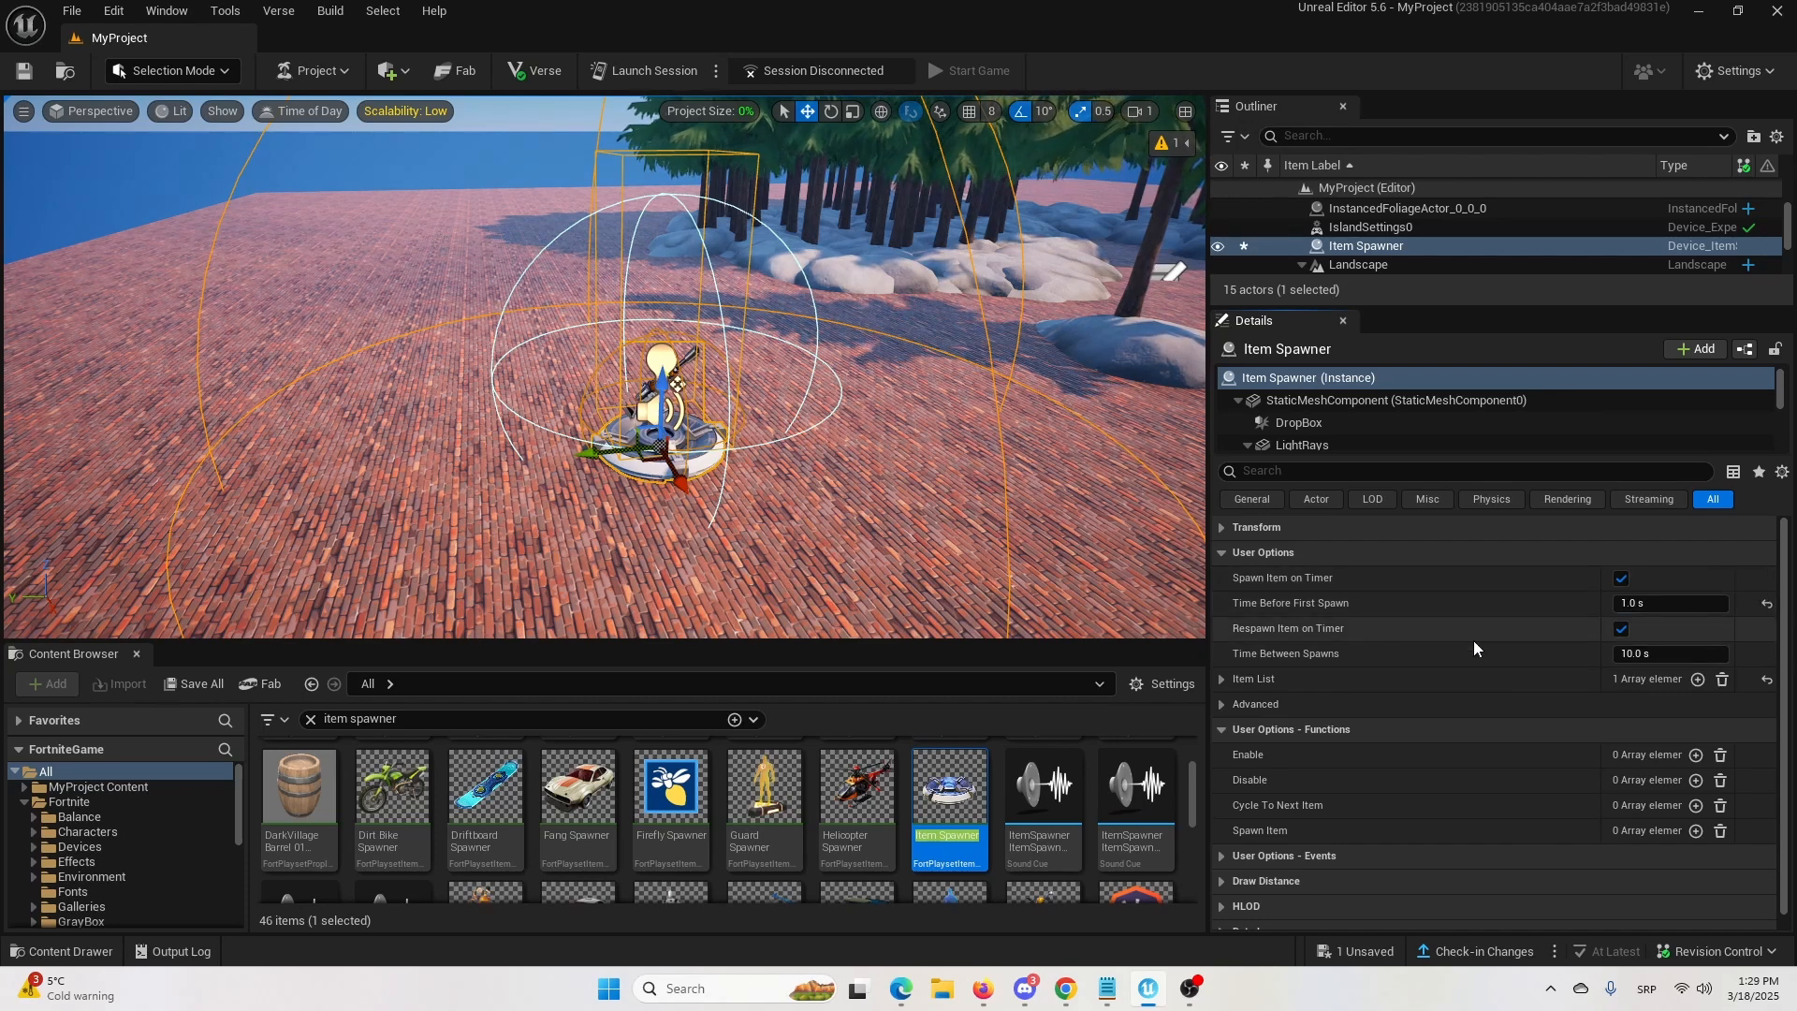
{"action": "left_click", "coordinate": [1620, 628]}
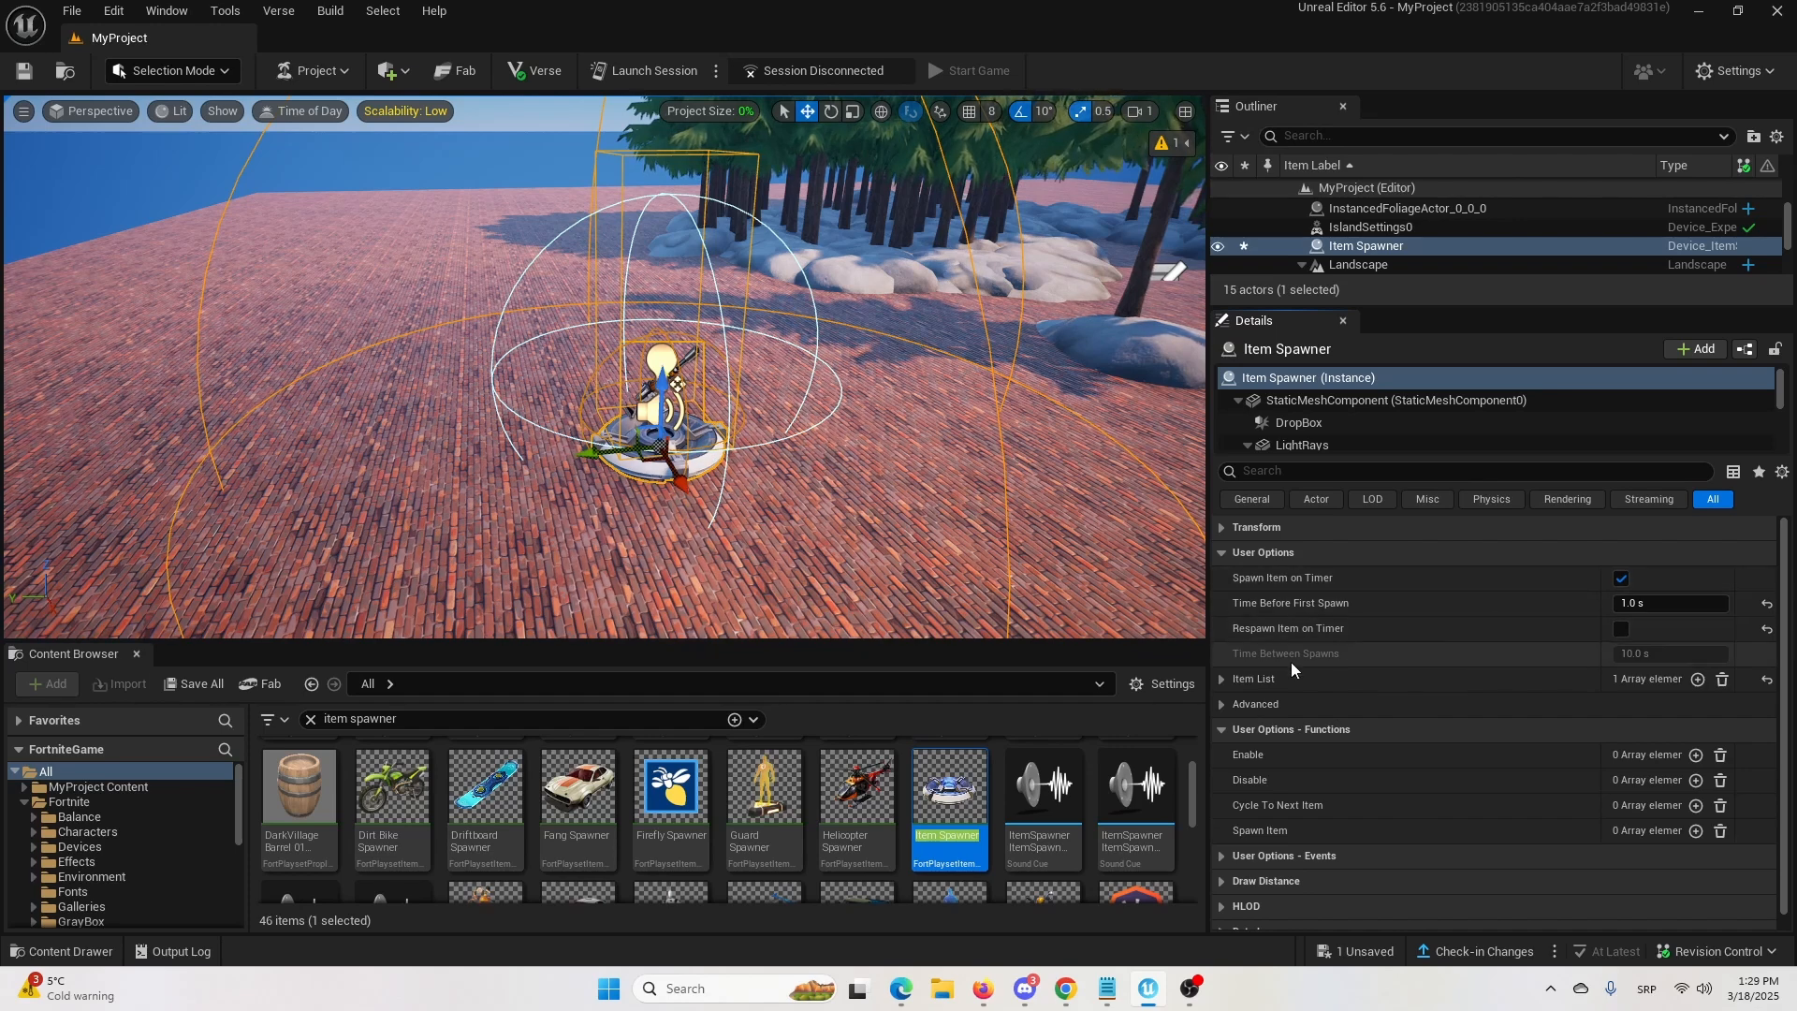
Disable Items Respawn and enable Run Over Pickup in the Item Spawner's advanced options.
{"action": "left_click", "coordinate": [1221, 703]}
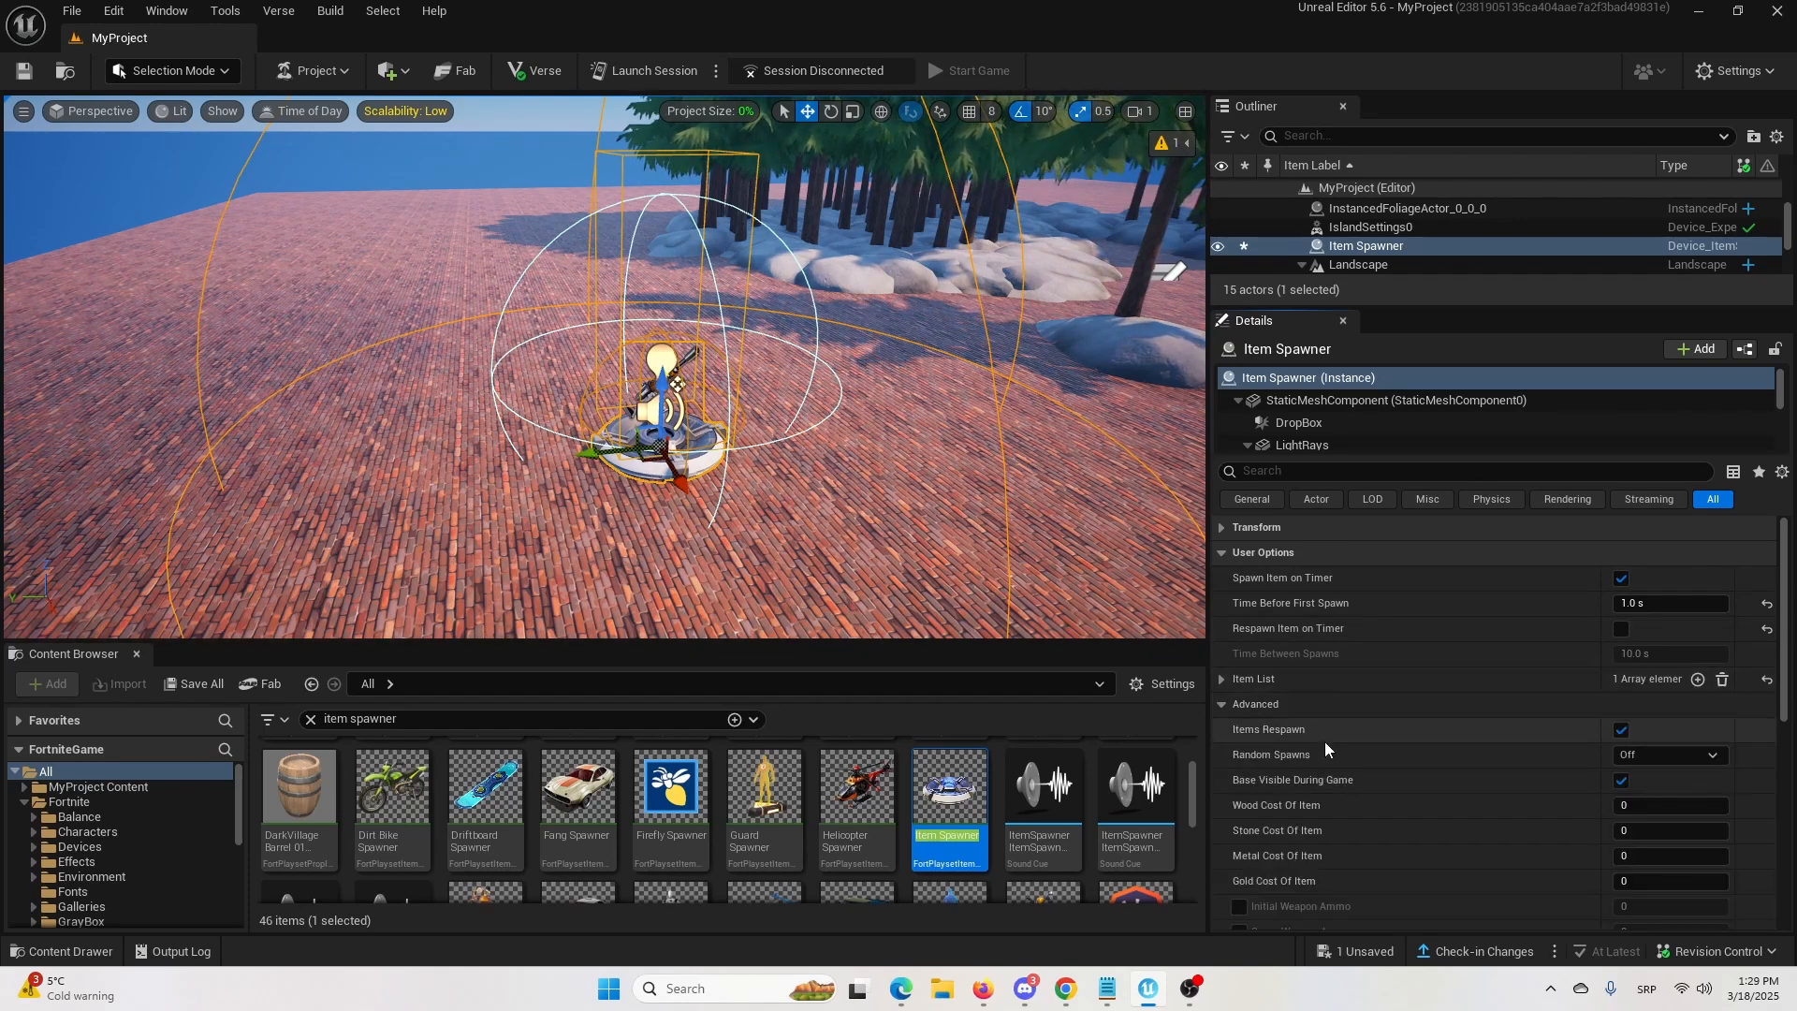
{"action": "left_click", "coordinate": [1621, 730]}
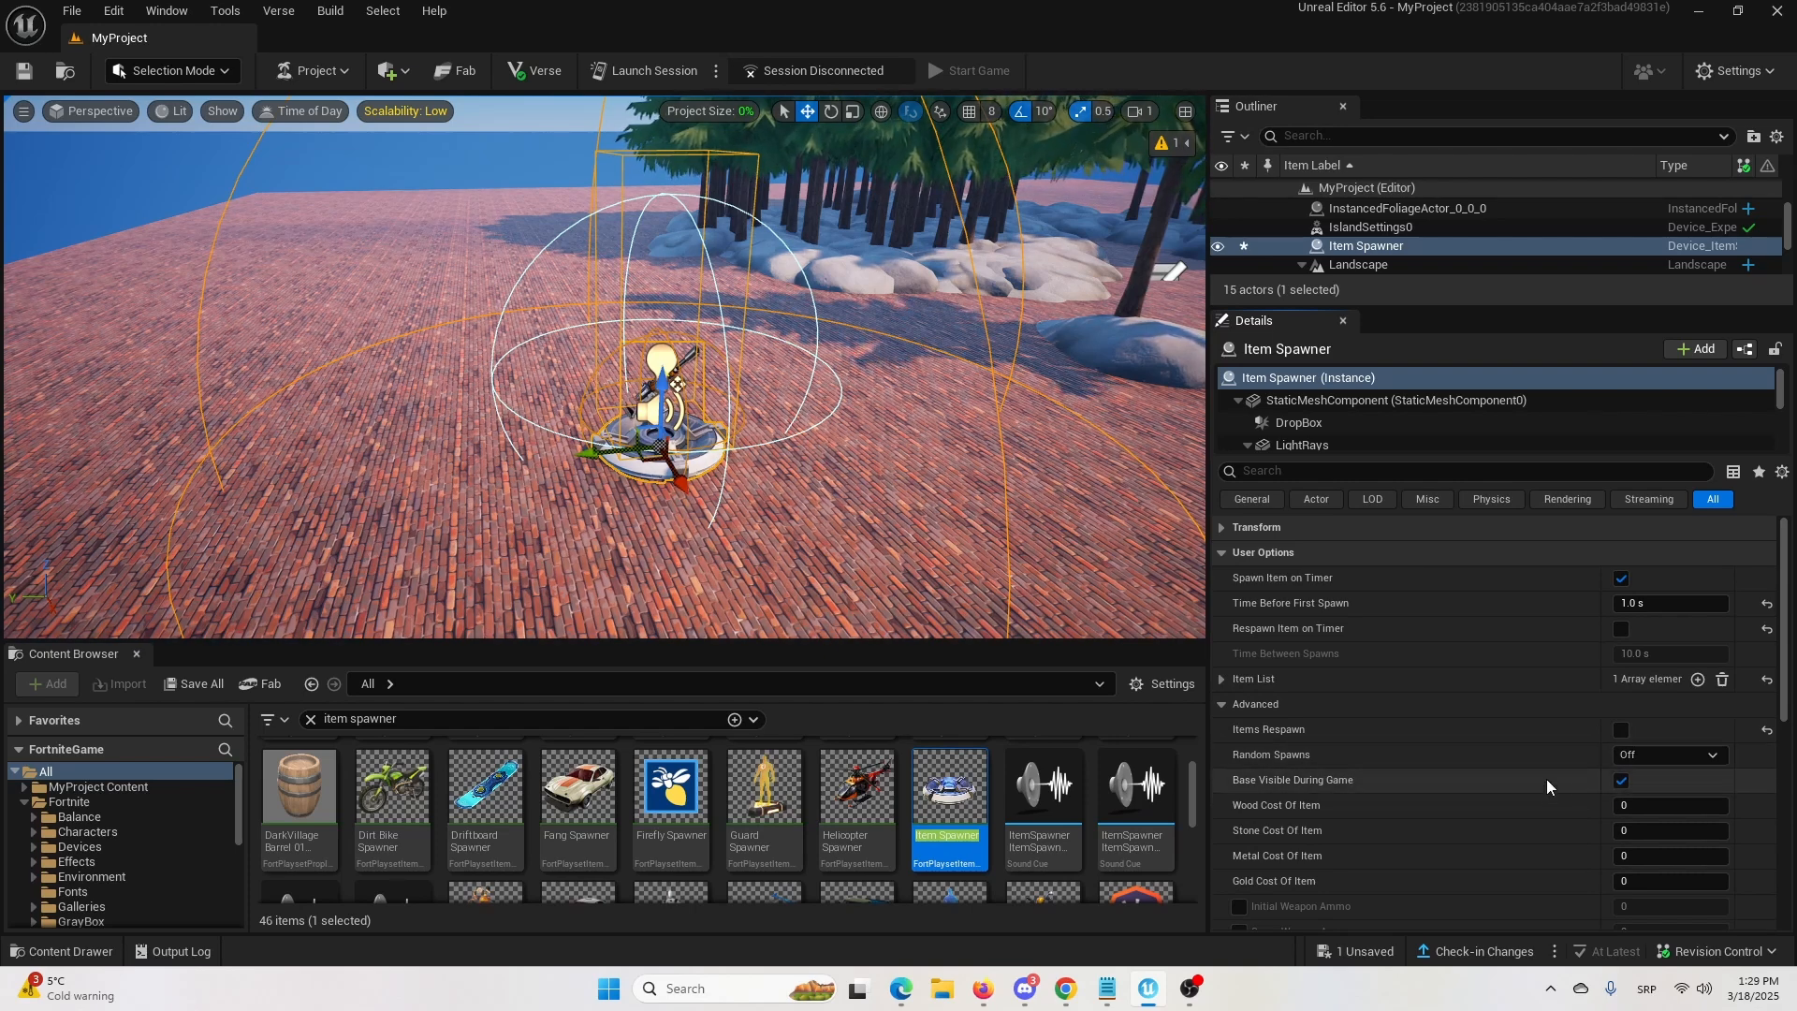
{"action": "scroll", "coordinate": [1643, 783], "scroll_direction": "down", "scroll_amount": 3}
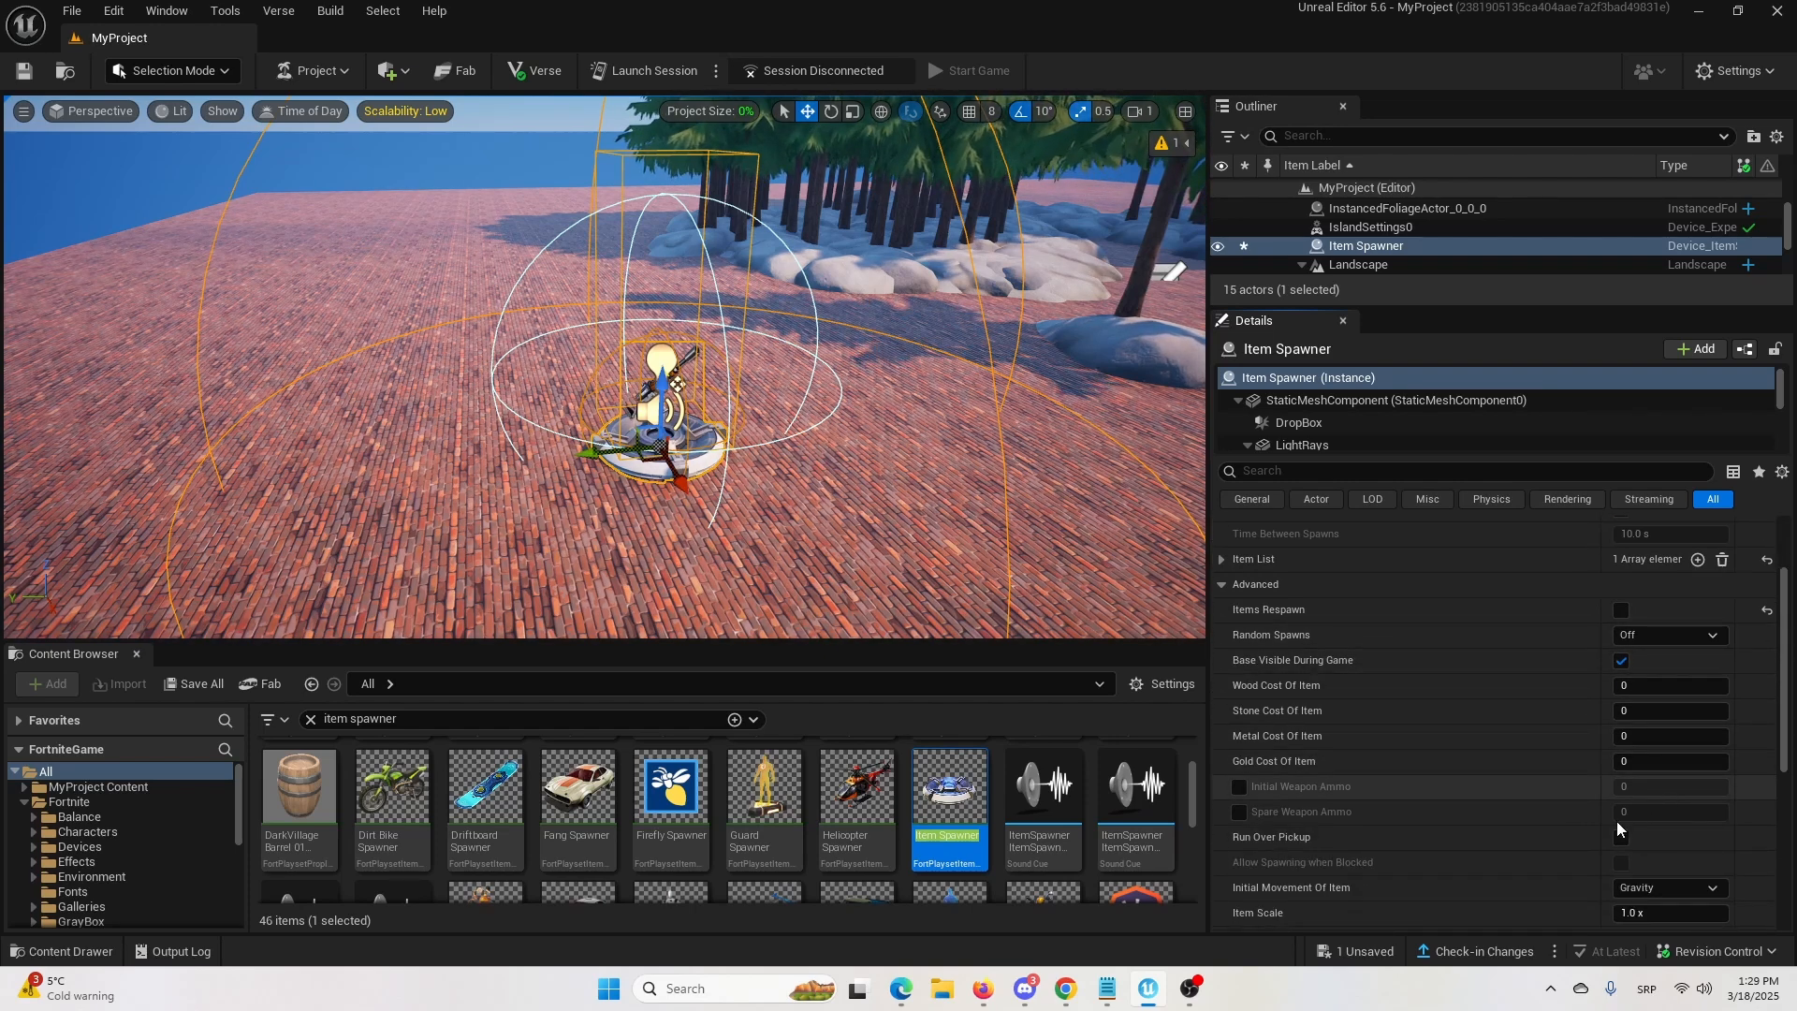
{"action": "left_click", "coordinate": [1620, 838]}
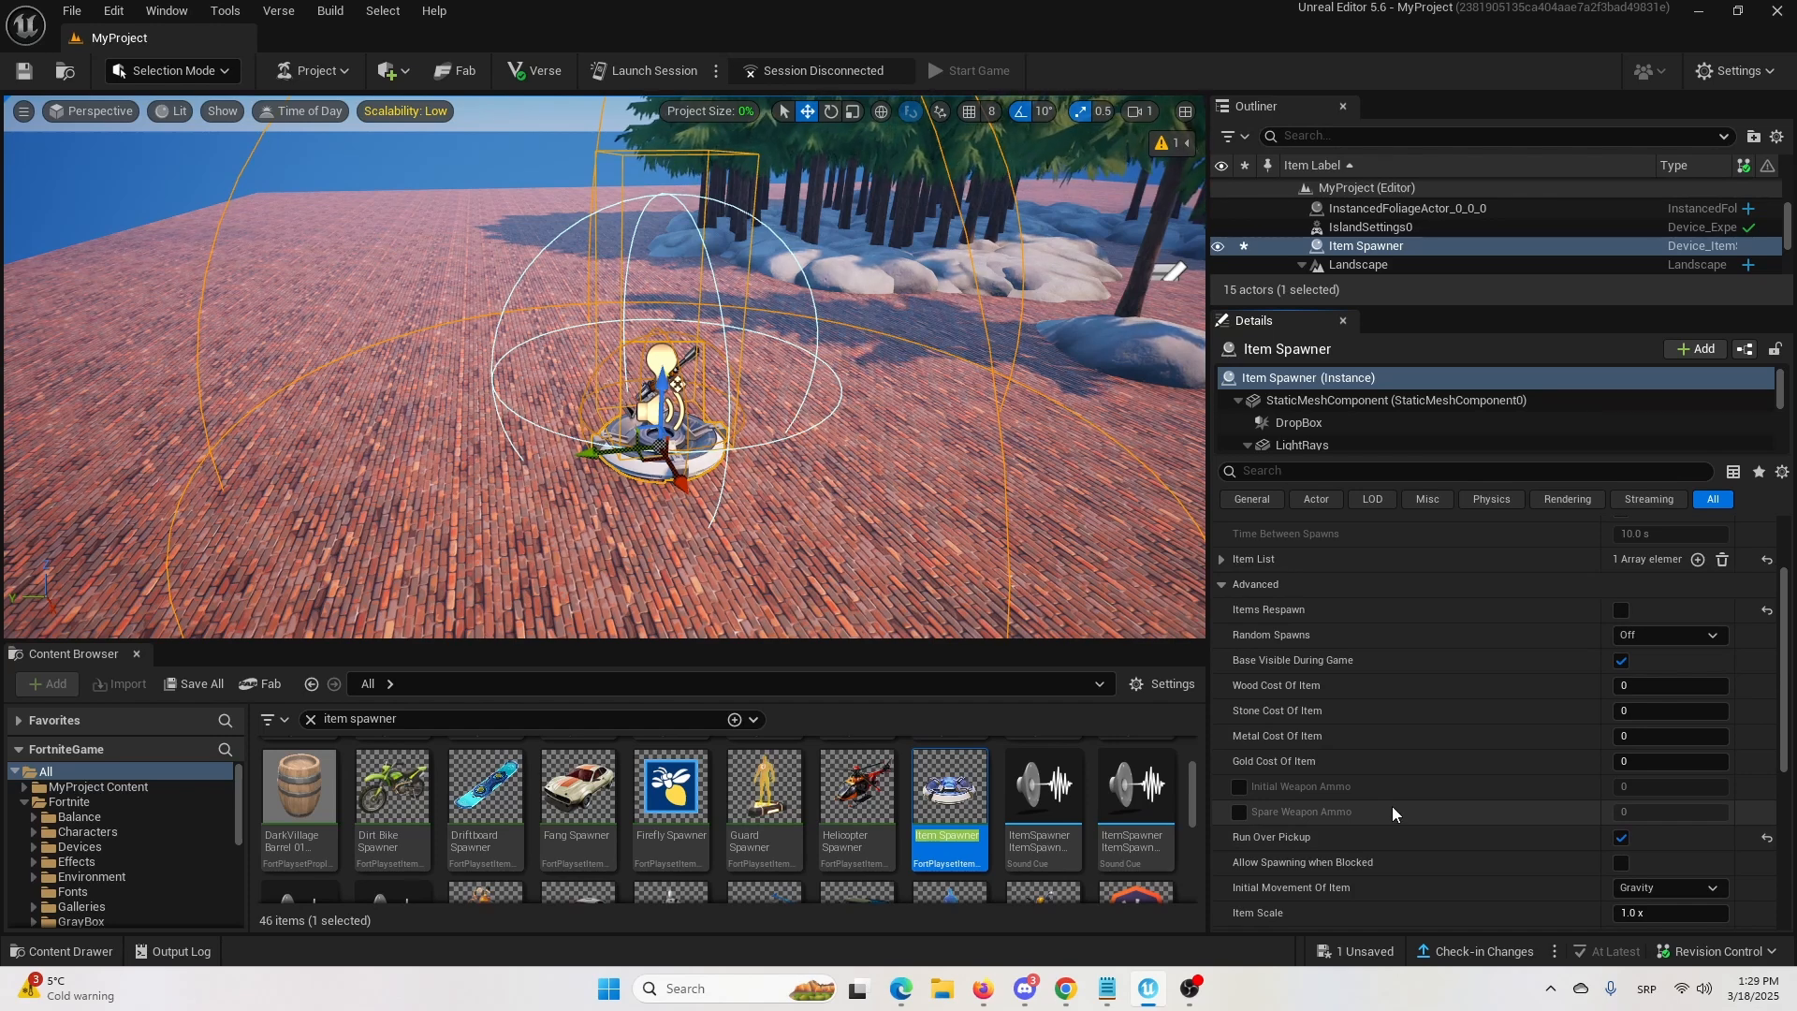
Examine the Item Spawner's remaining advanced options and functions, trying Continuously Spawn Items and turning it back off.
{"action": "scroll", "coordinate": [1587, 868], "scroll_direction": "down", "scroll_amount": 1}
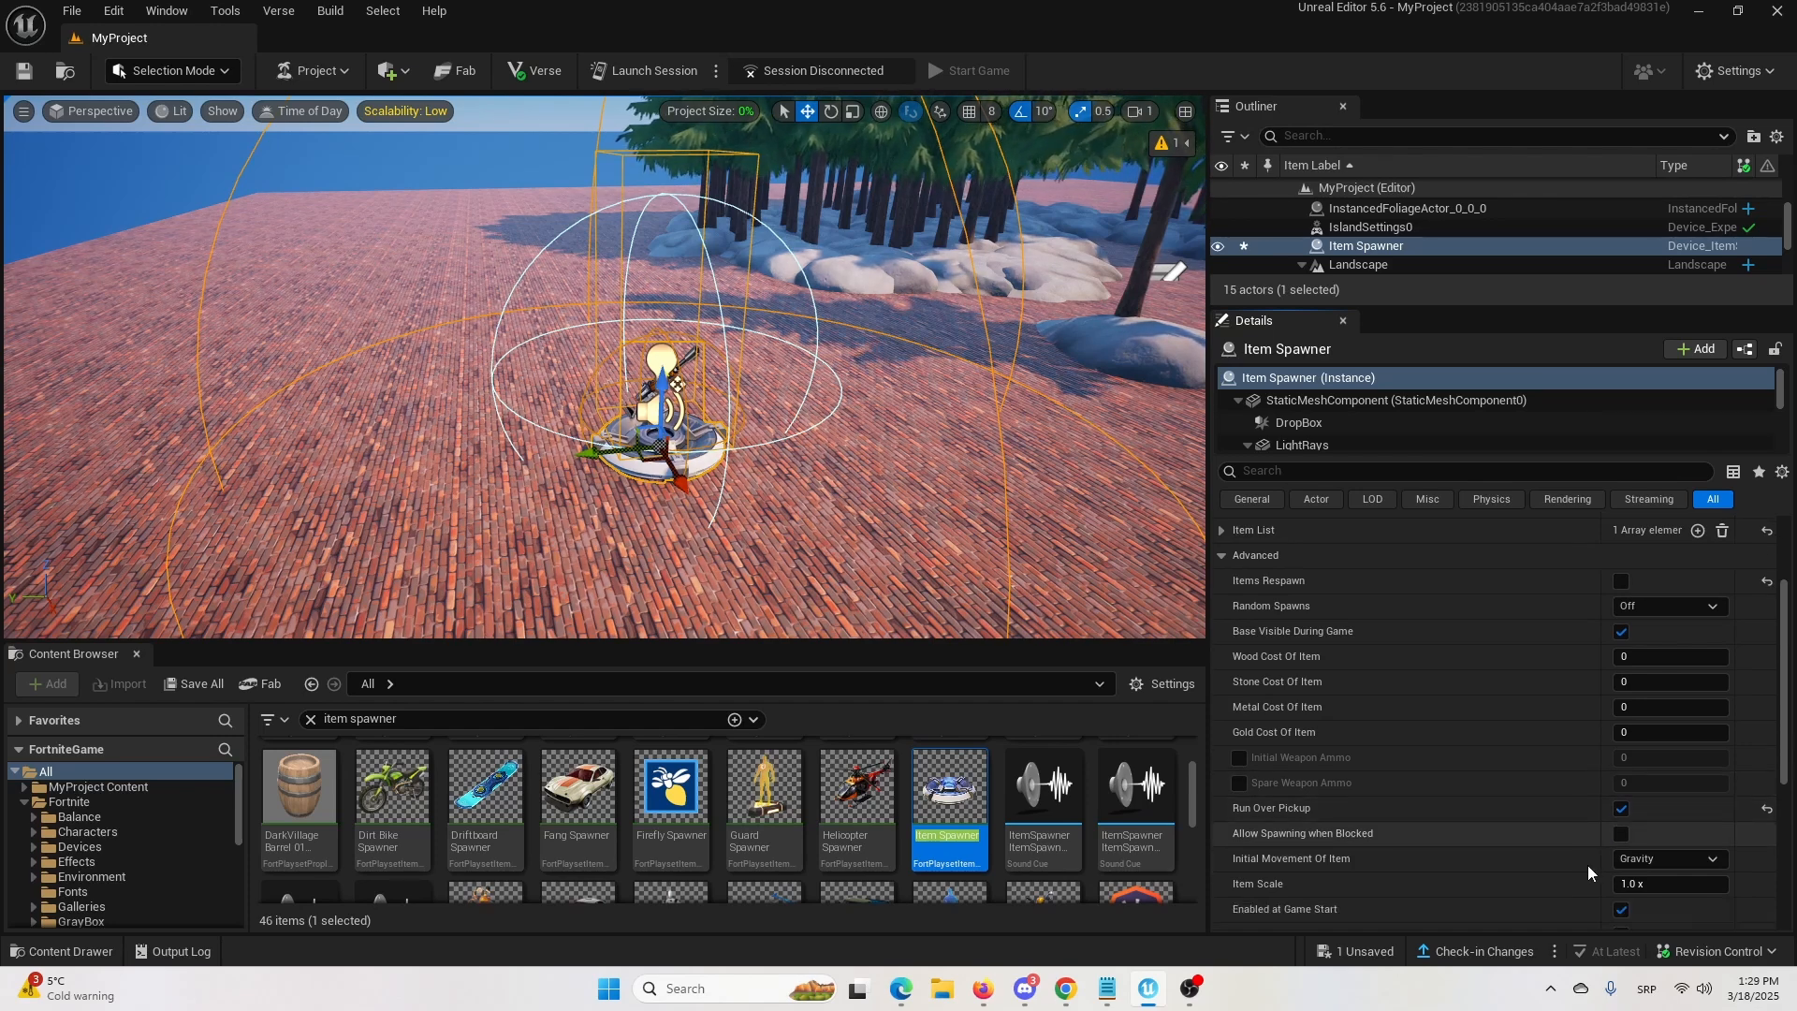
{"action": "scroll", "coordinate": [1587, 864], "scroll_direction": "down", "scroll_amount": 2}
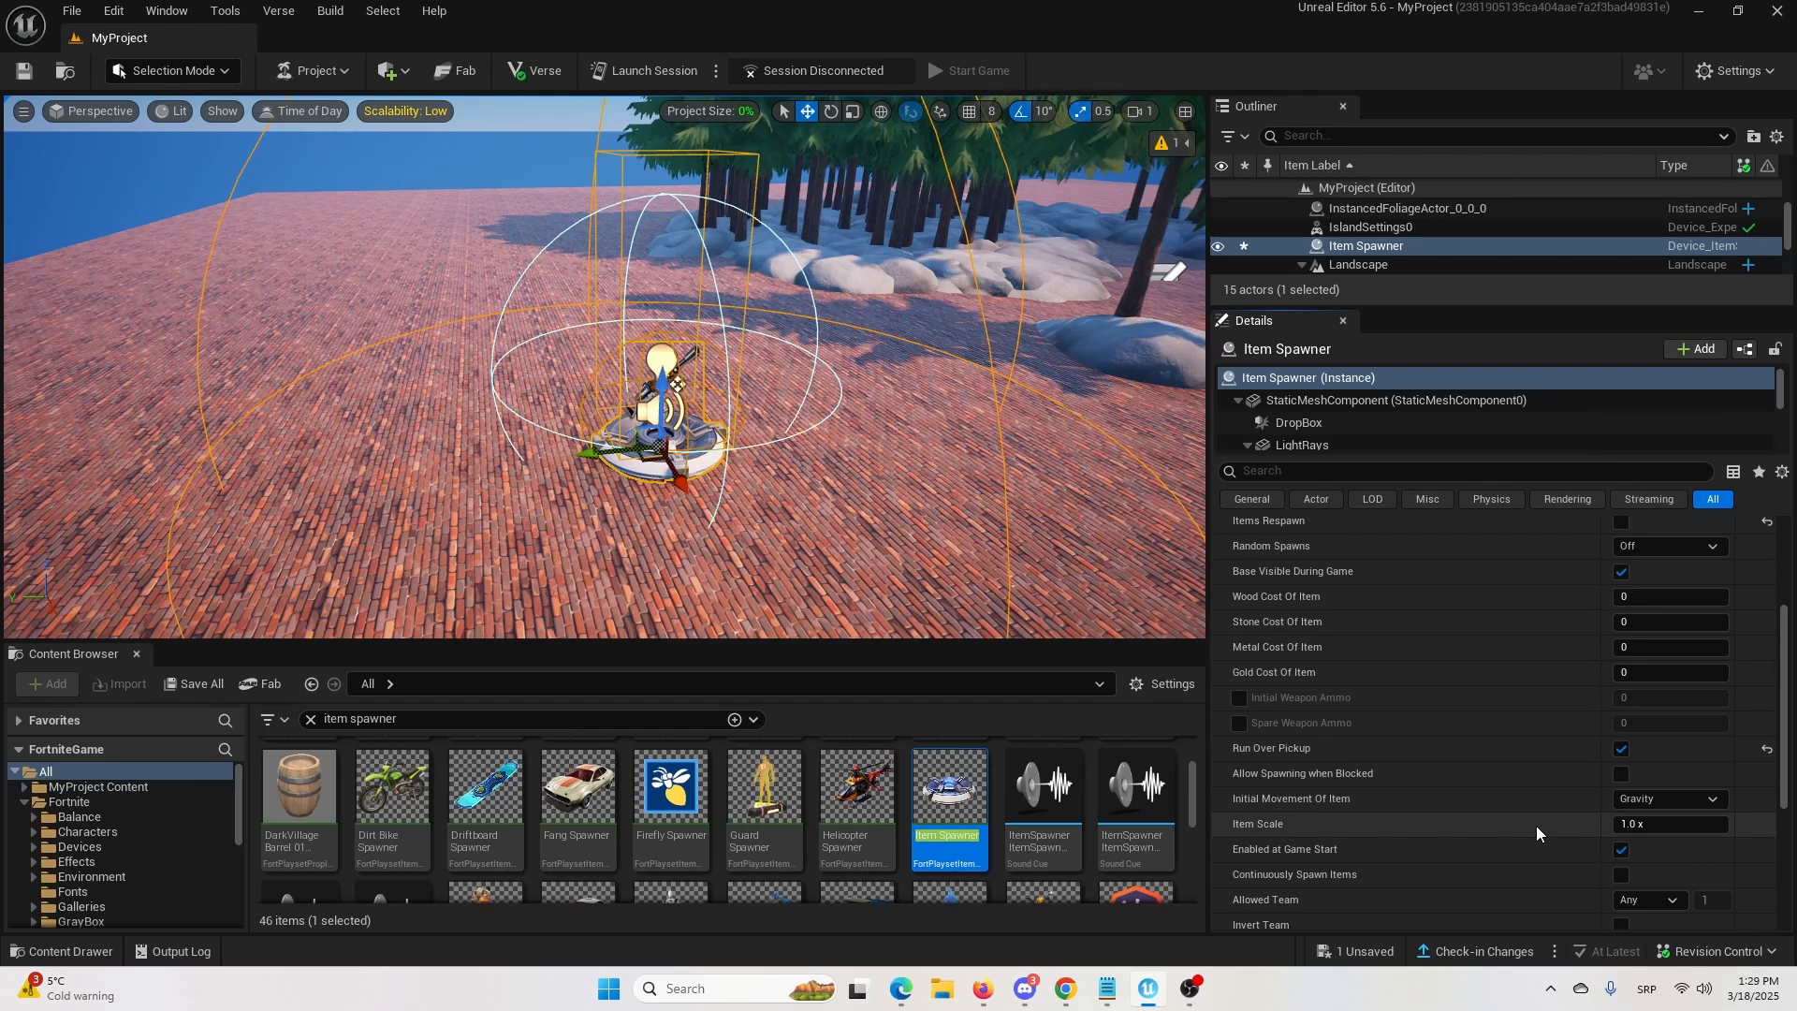
{"action": "left_click", "coordinate": [1623, 874]}
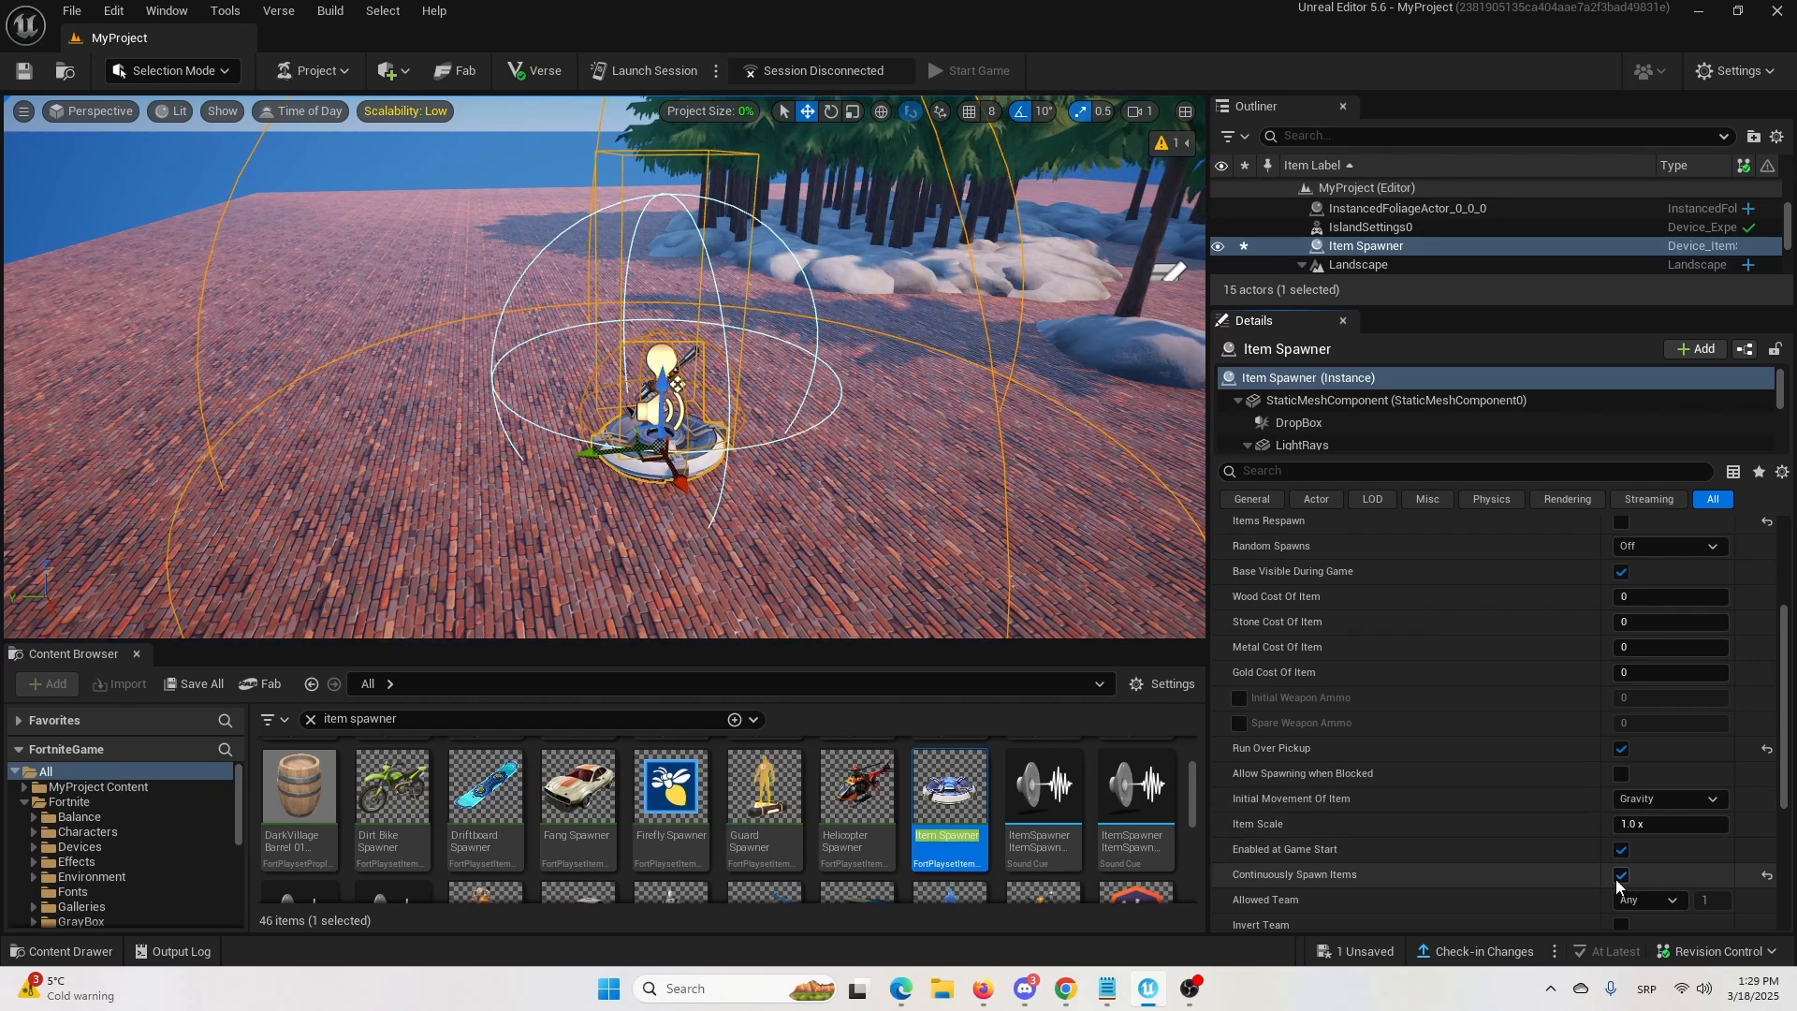
{"action": "left_click", "coordinate": [1621, 877]}
{"action": "scroll", "coordinate": [1670, 843], "scroll_direction": "down", "scroll_amount": 2}
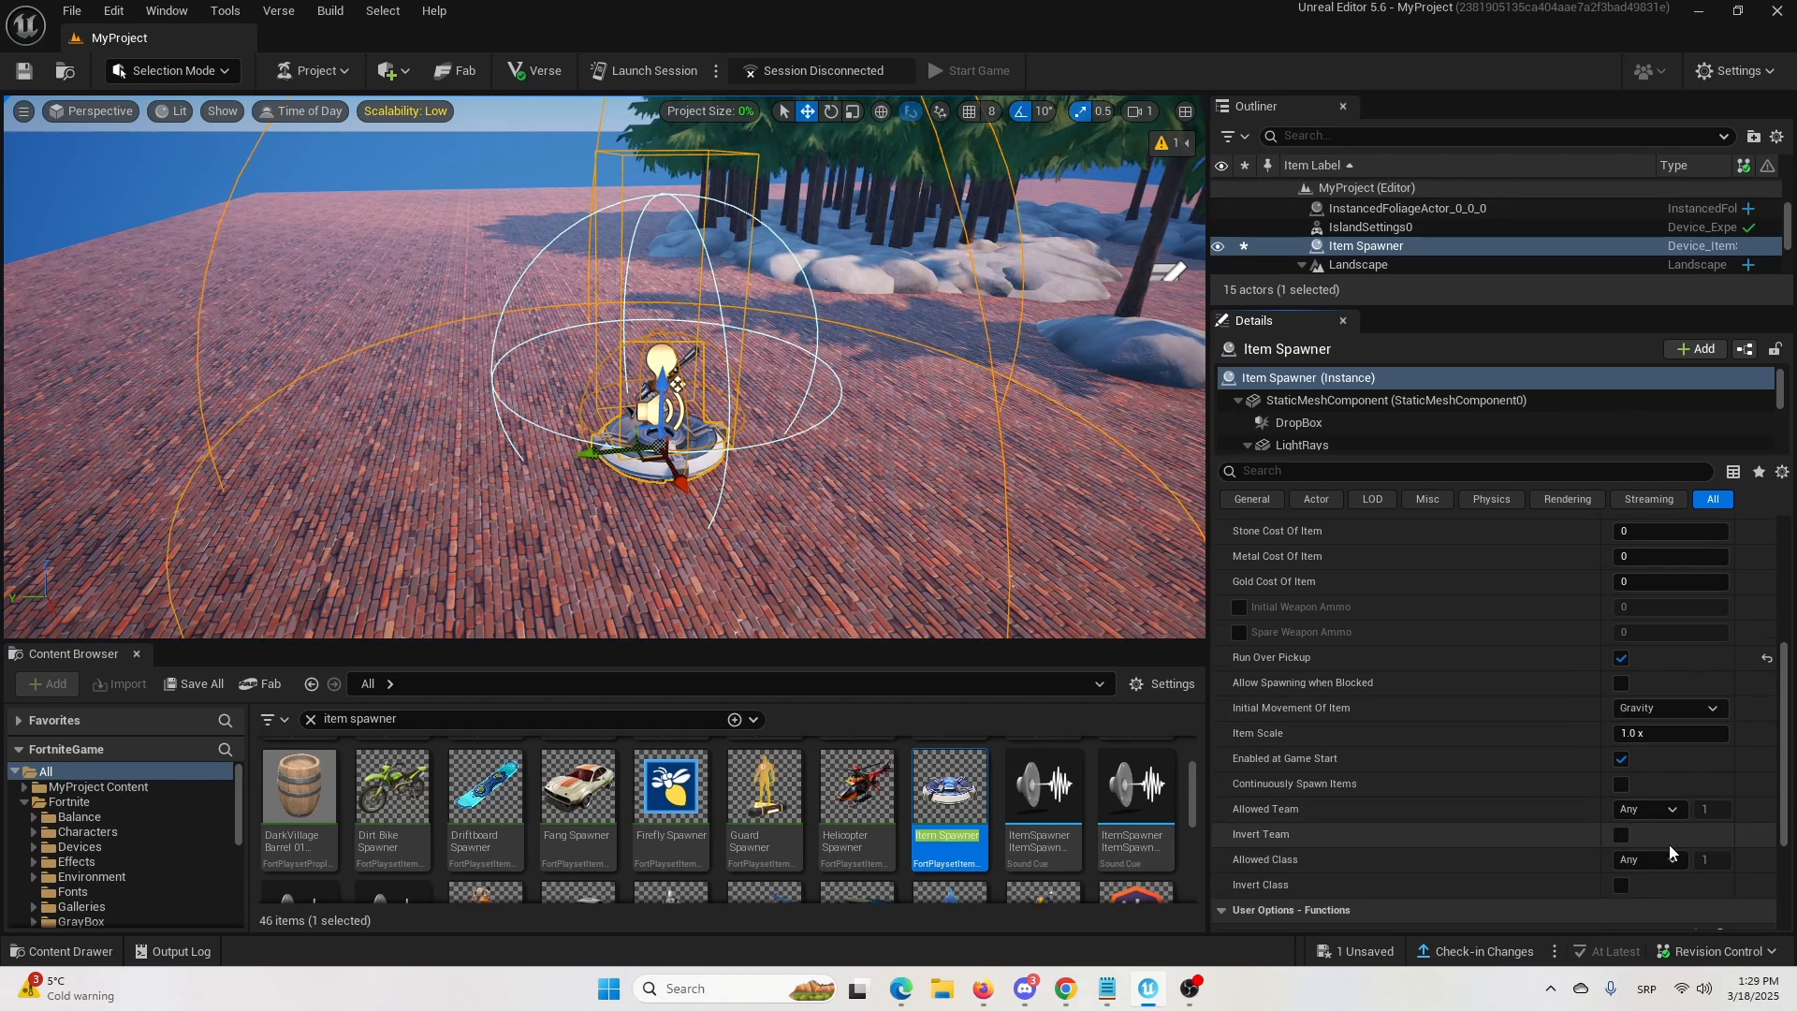
{"action": "scroll", "coordinate": [1670, 844], "scroll_direction": "down", "scroll_amount": 2}
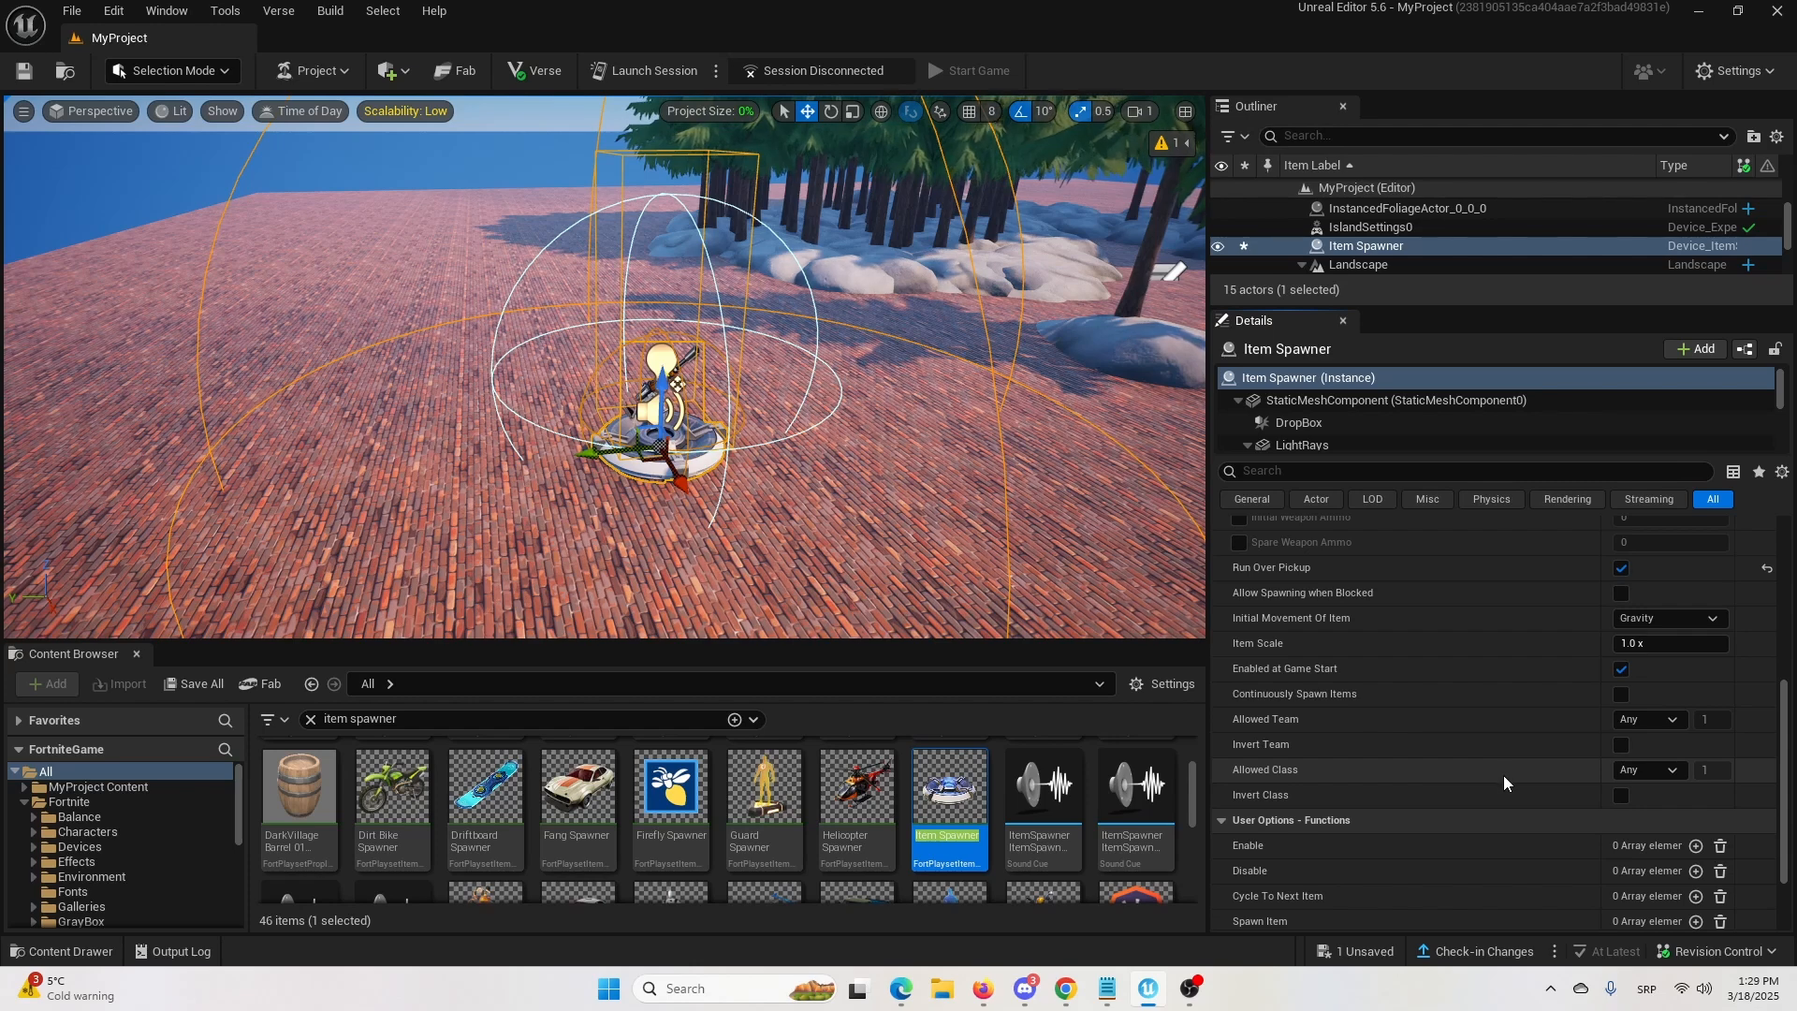
{"action": "scroll", "coordinate": [1503, 775], "scroll_direction": "down", "scroll_amount": 2}
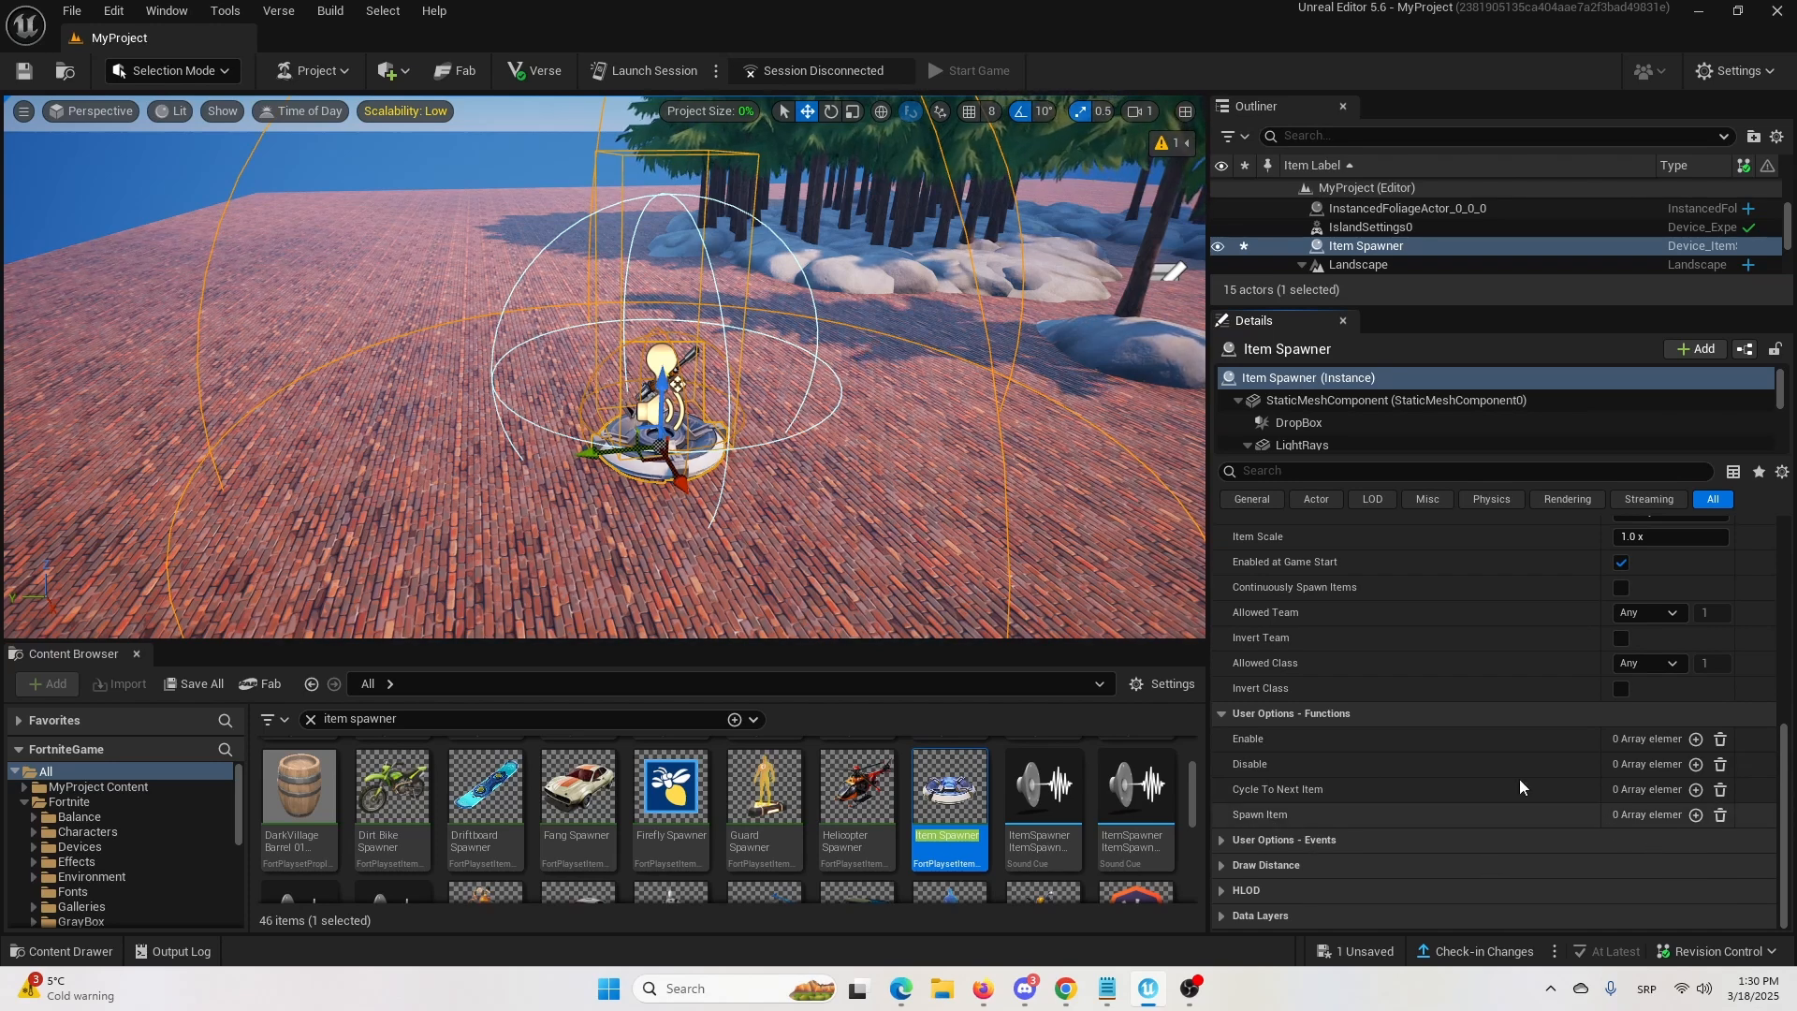
{"action": "left_click", "coordinate": [464, 318]}
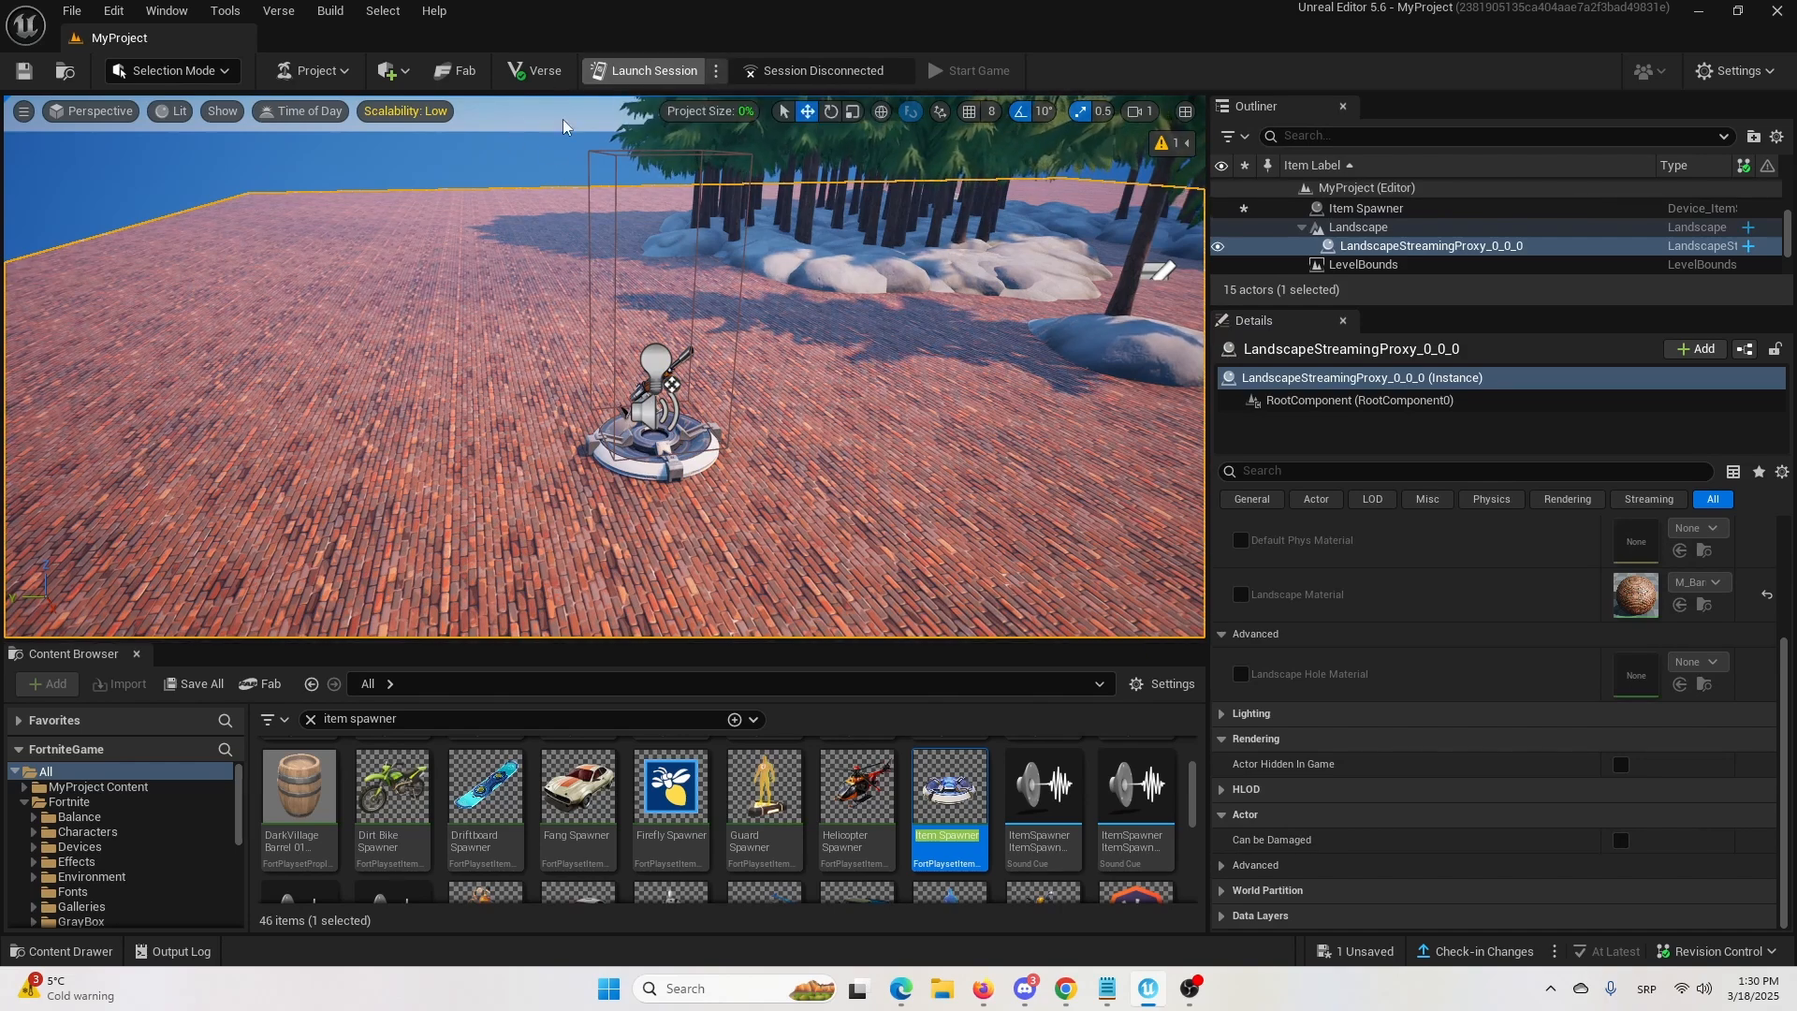
{"action": "right_click_drag", "start_coordinate": [1126, 337], "coordinate": [356, 447]}
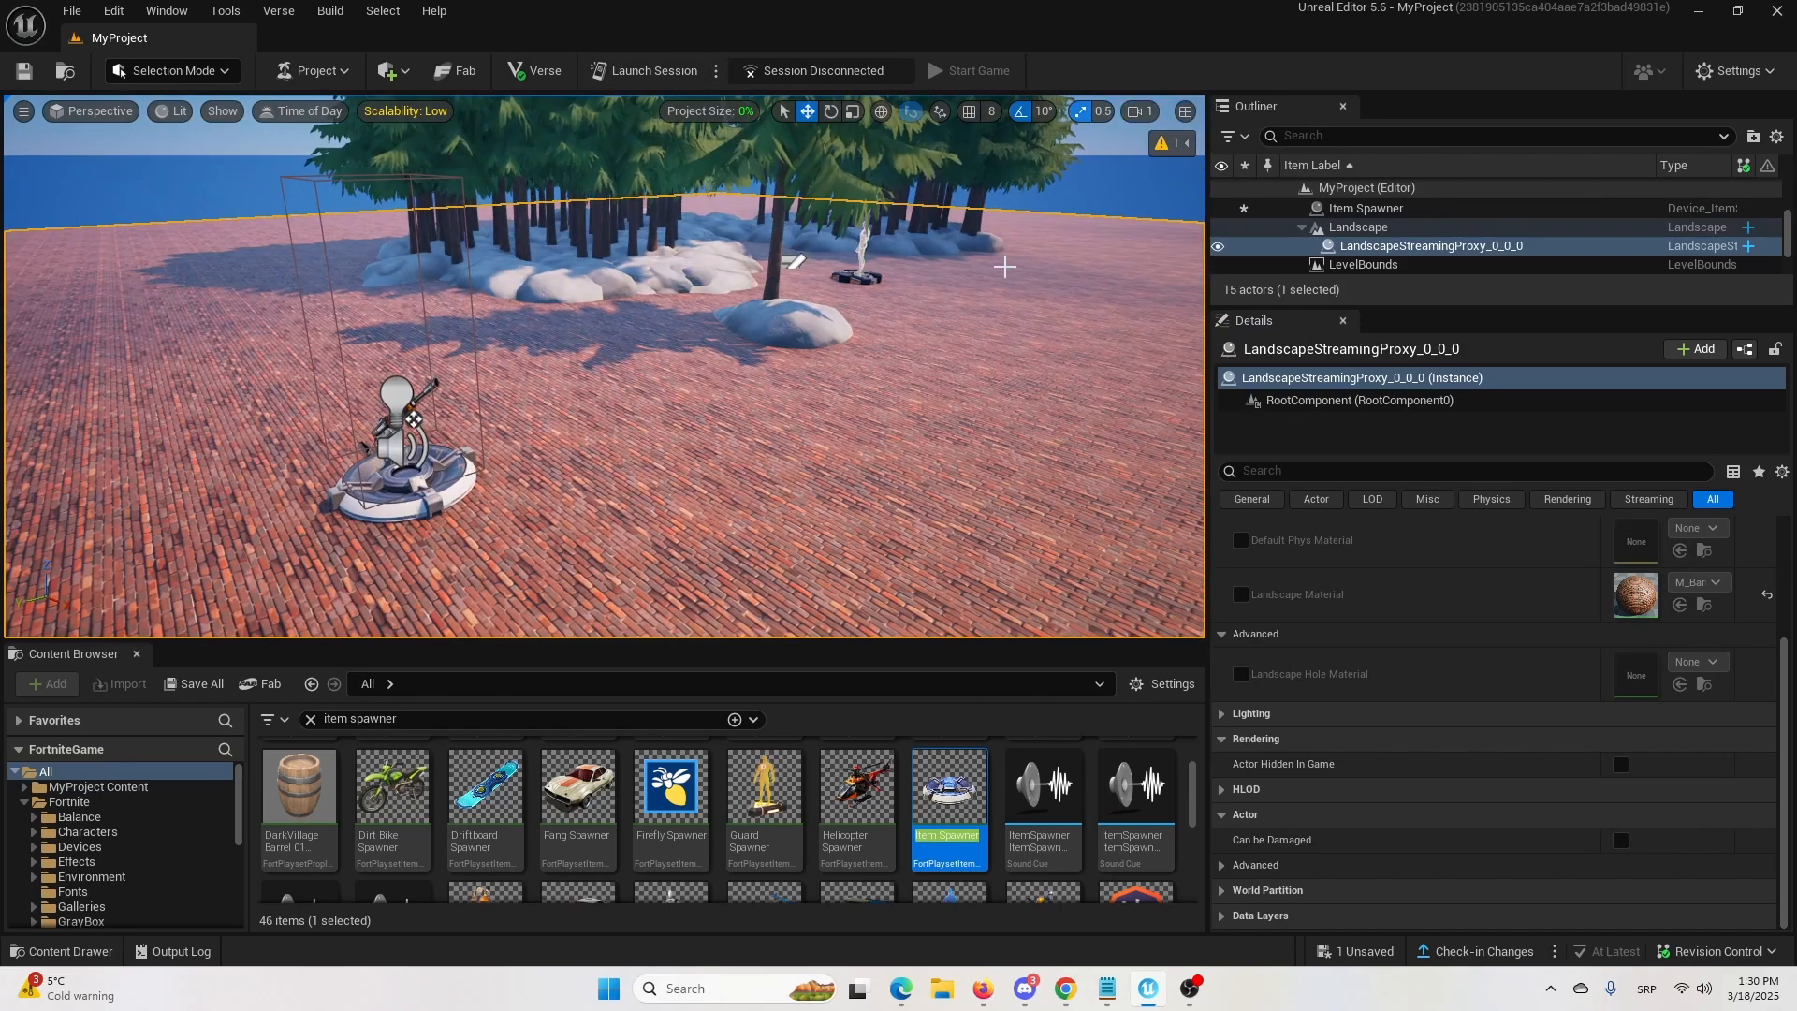